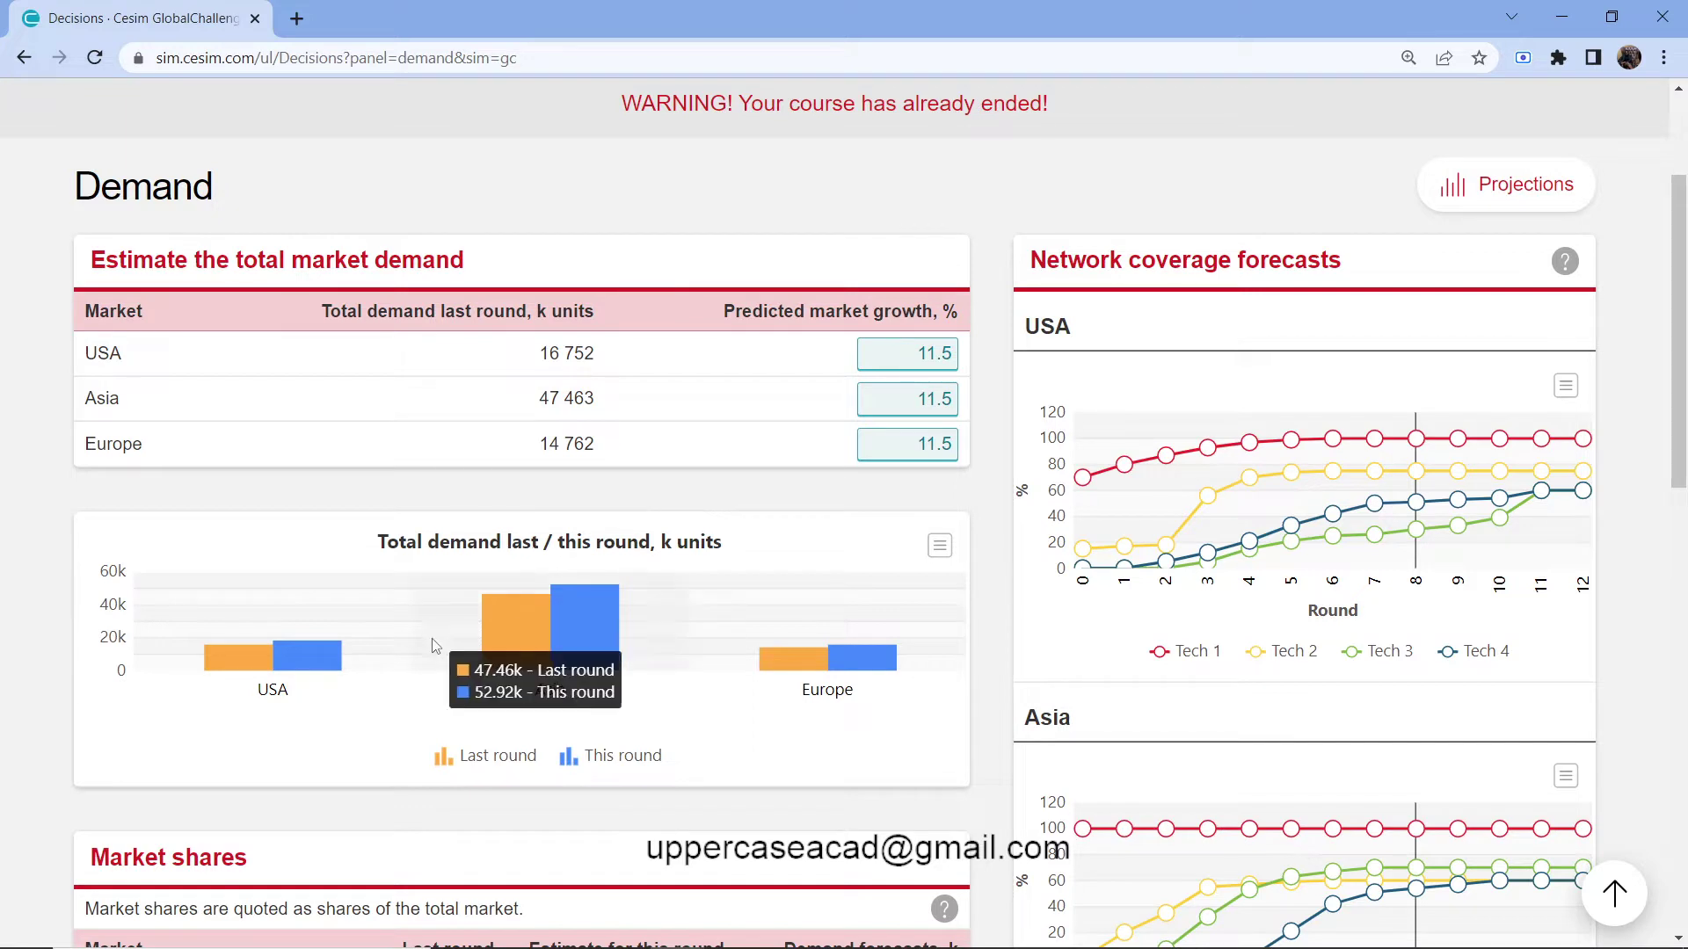
Switch to the R&D decisions and select Tech 1's in-house person-days field for this round.
mouse_move(298, 646)
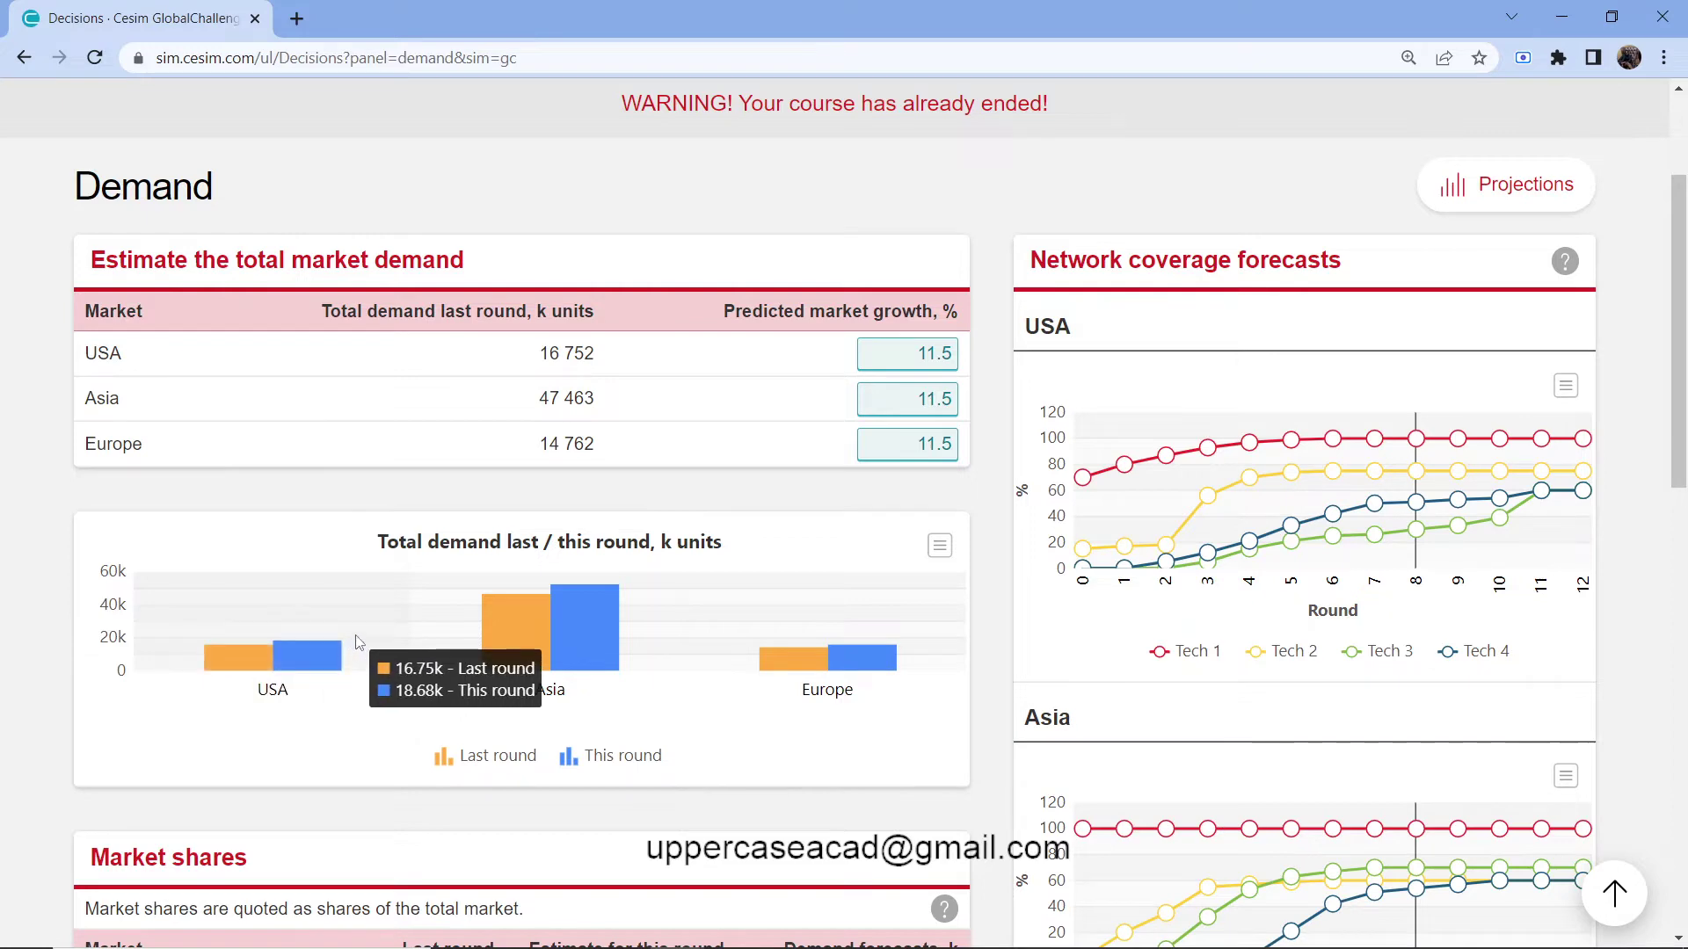
scroll(435, 610, "down", 5)
scroll(435, 610, "down", 2)
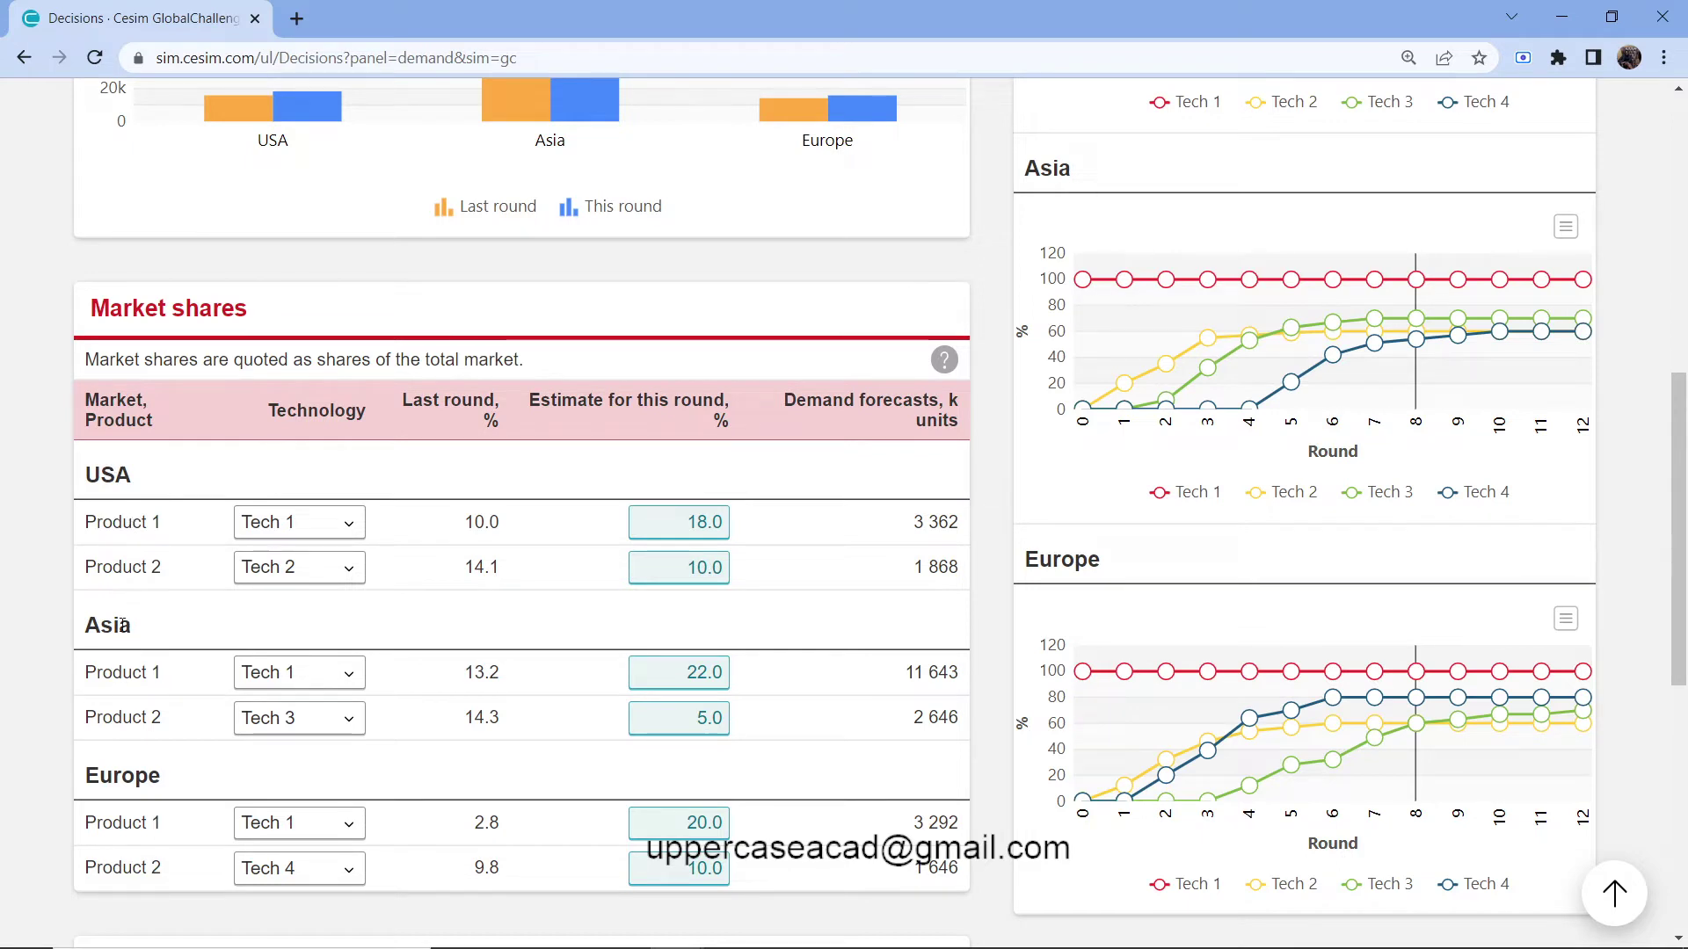
scroll(150, 695, "down", 2)
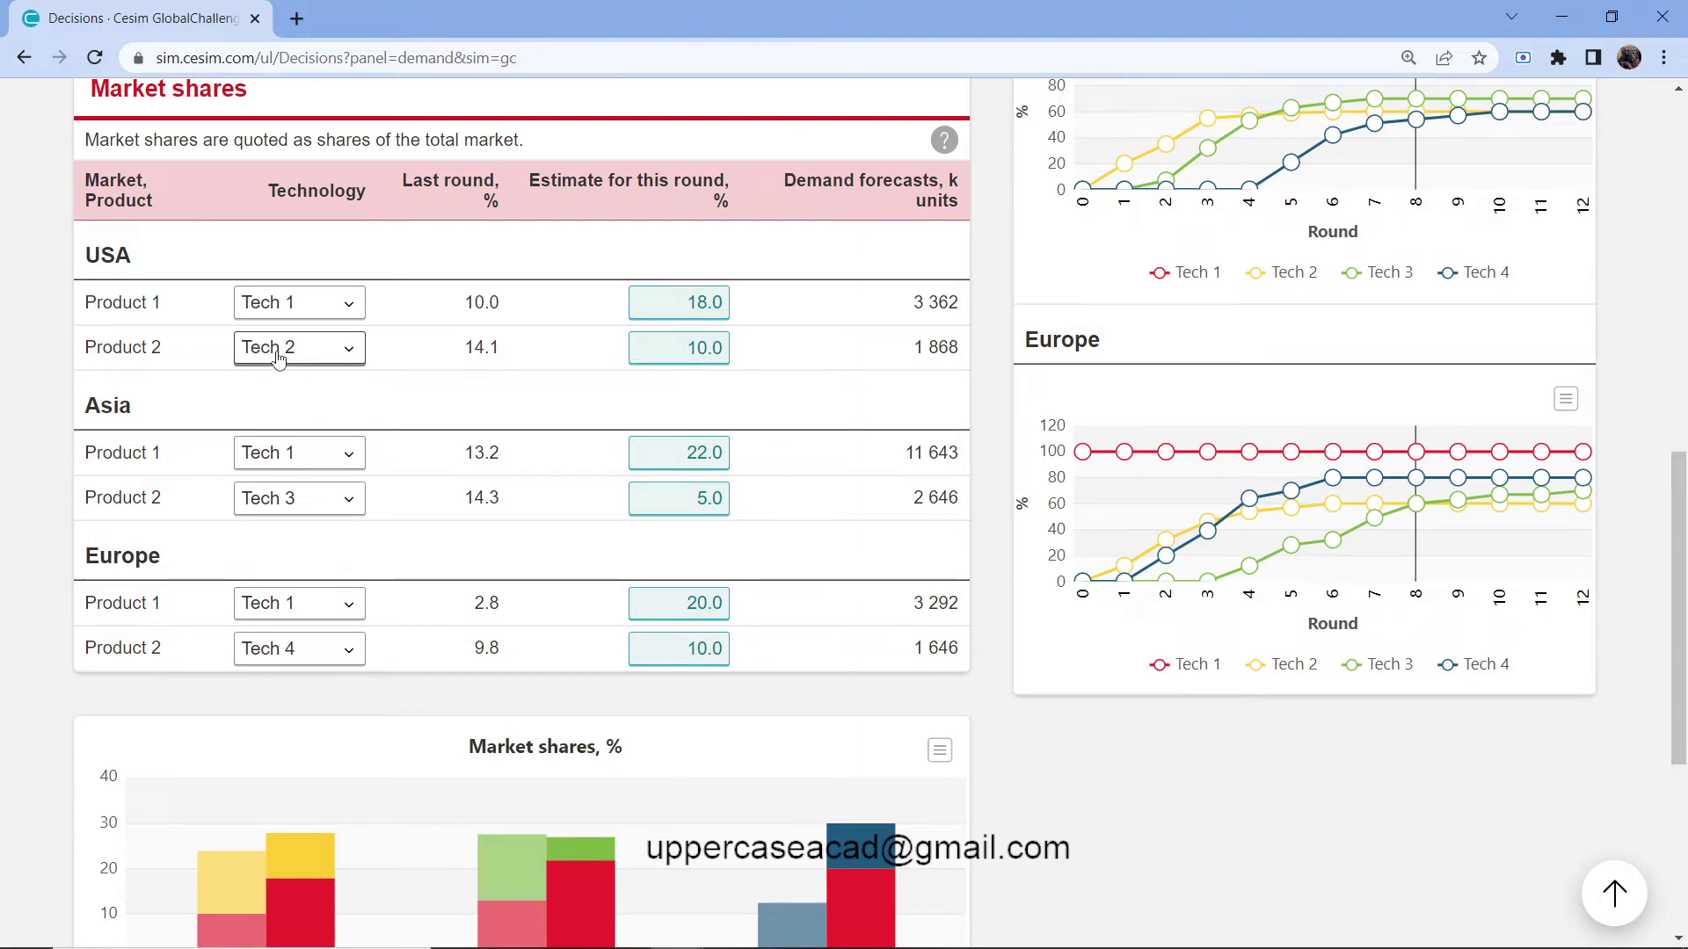
scroll(278, 358, "up", 10)
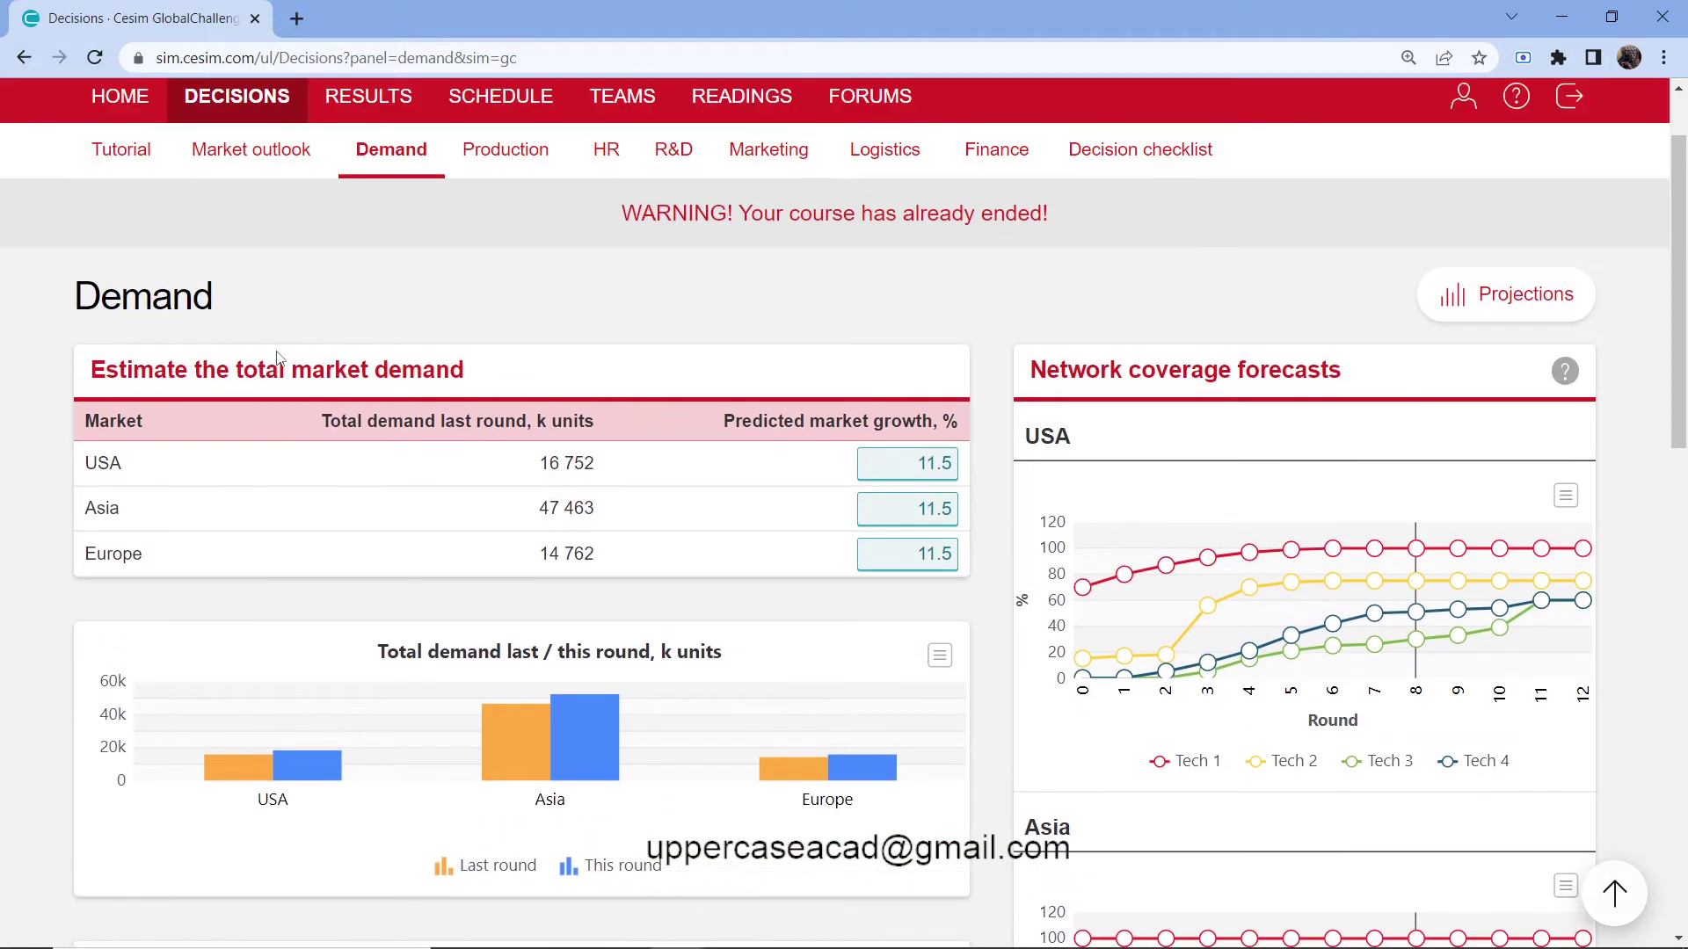
left_click(660, 167)
scroll(647, 189, "down", 1)
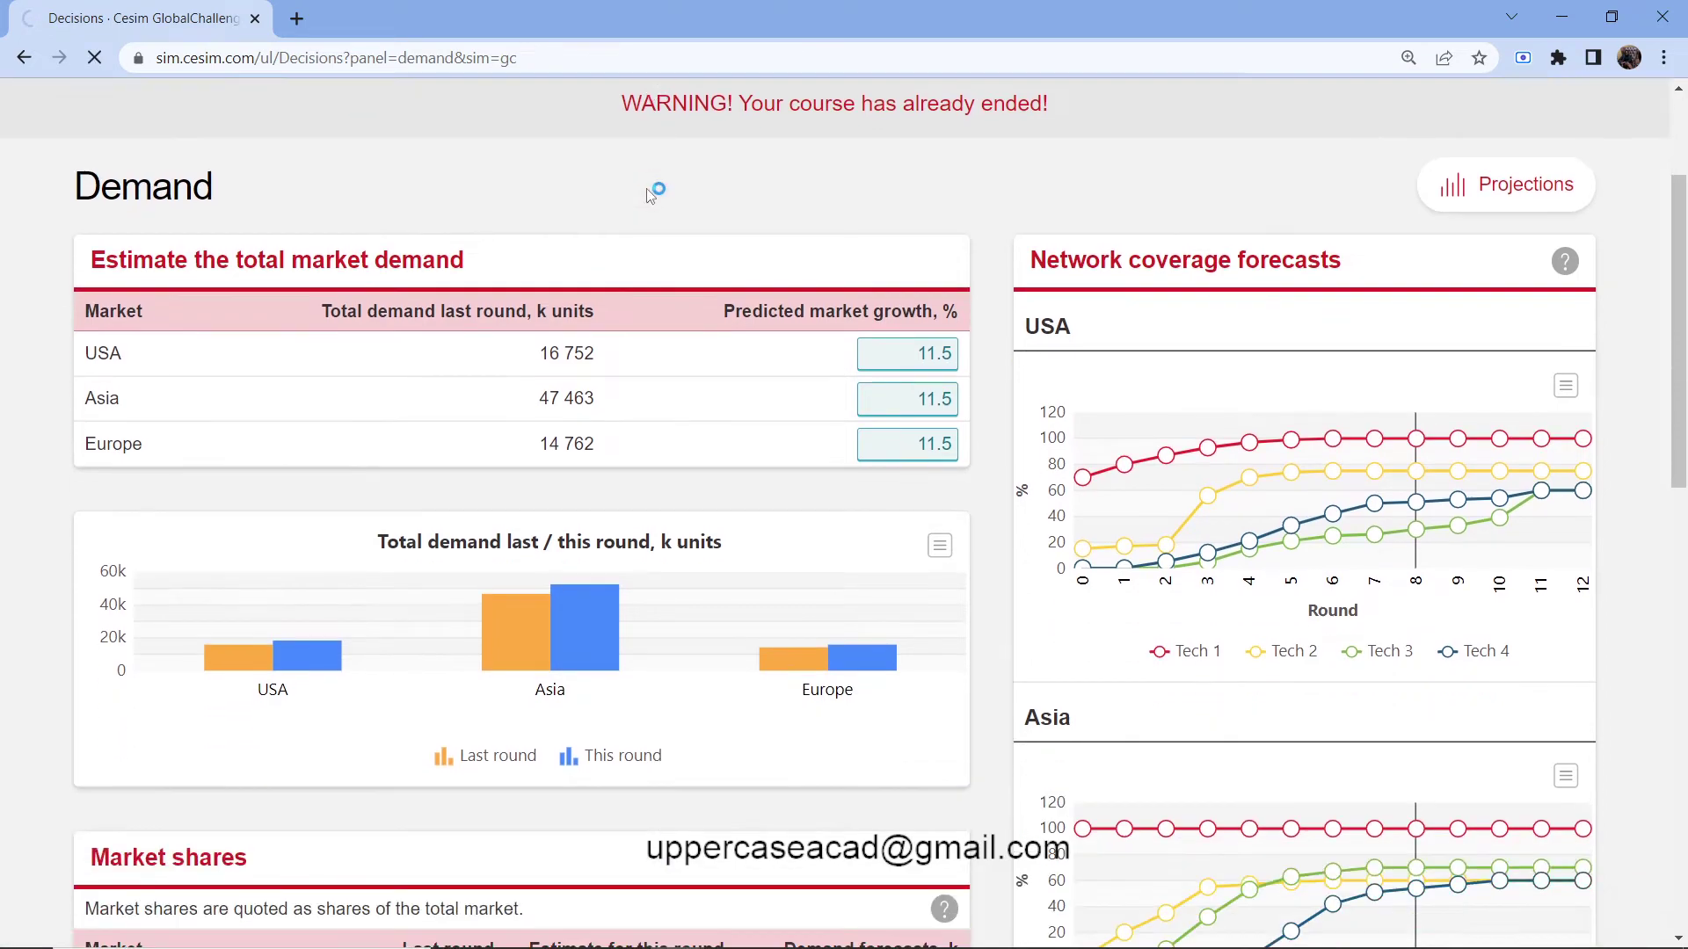
scroll(649, 188, "down", 6)
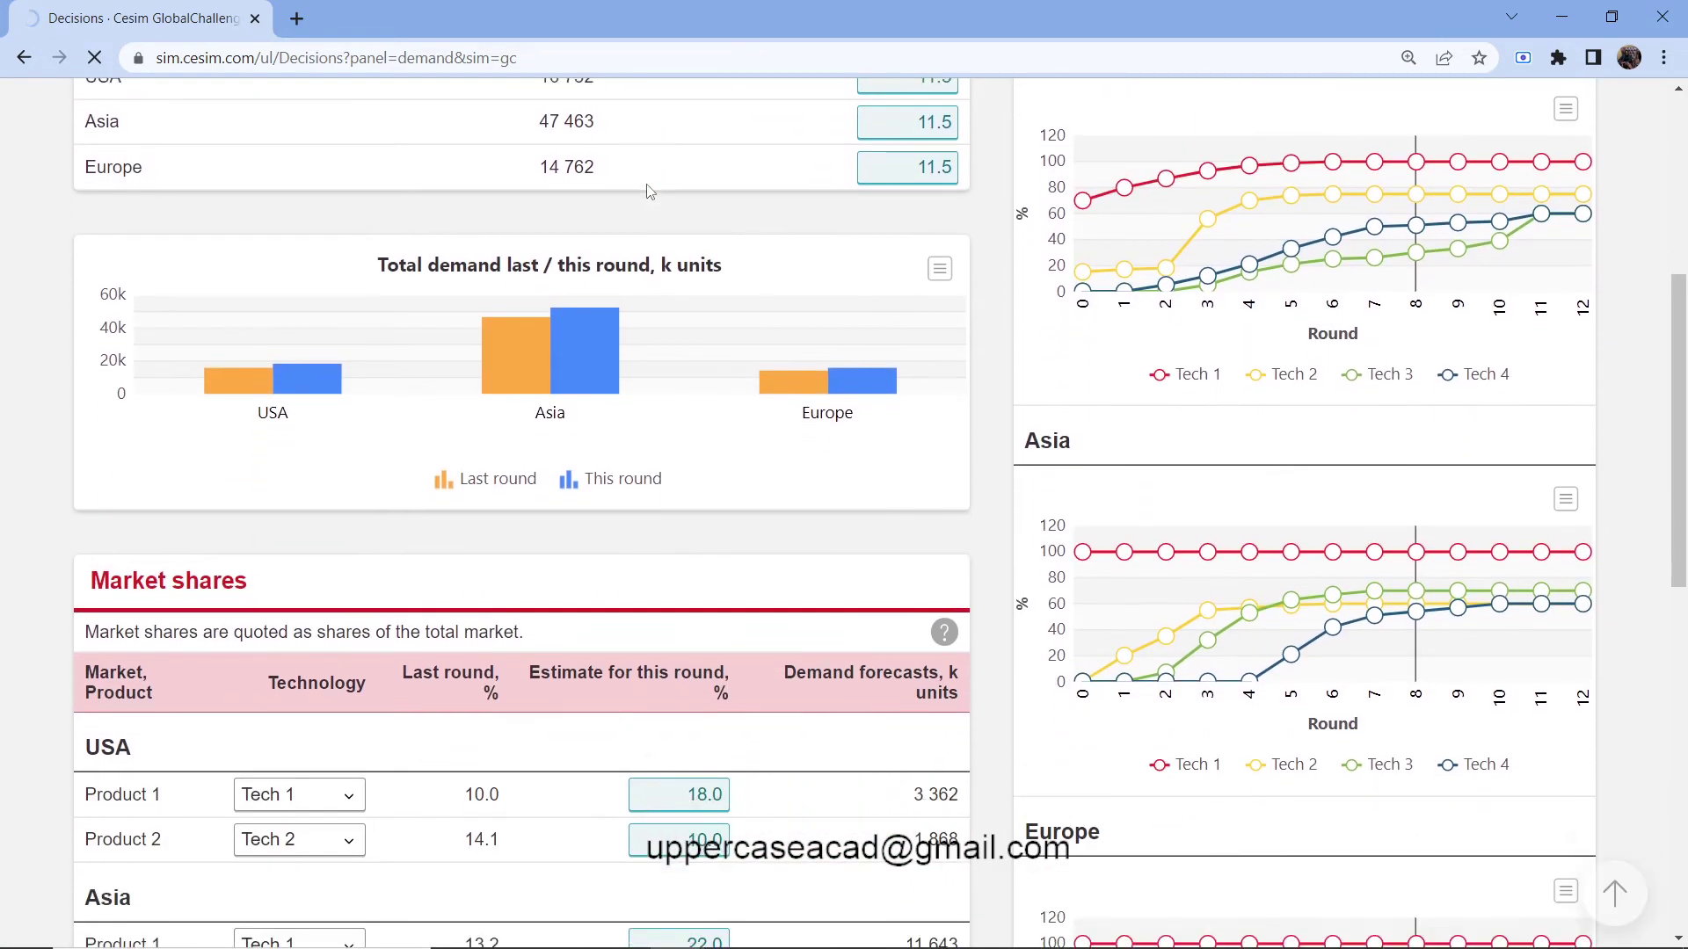
scroll(649, 188, "up", 5)
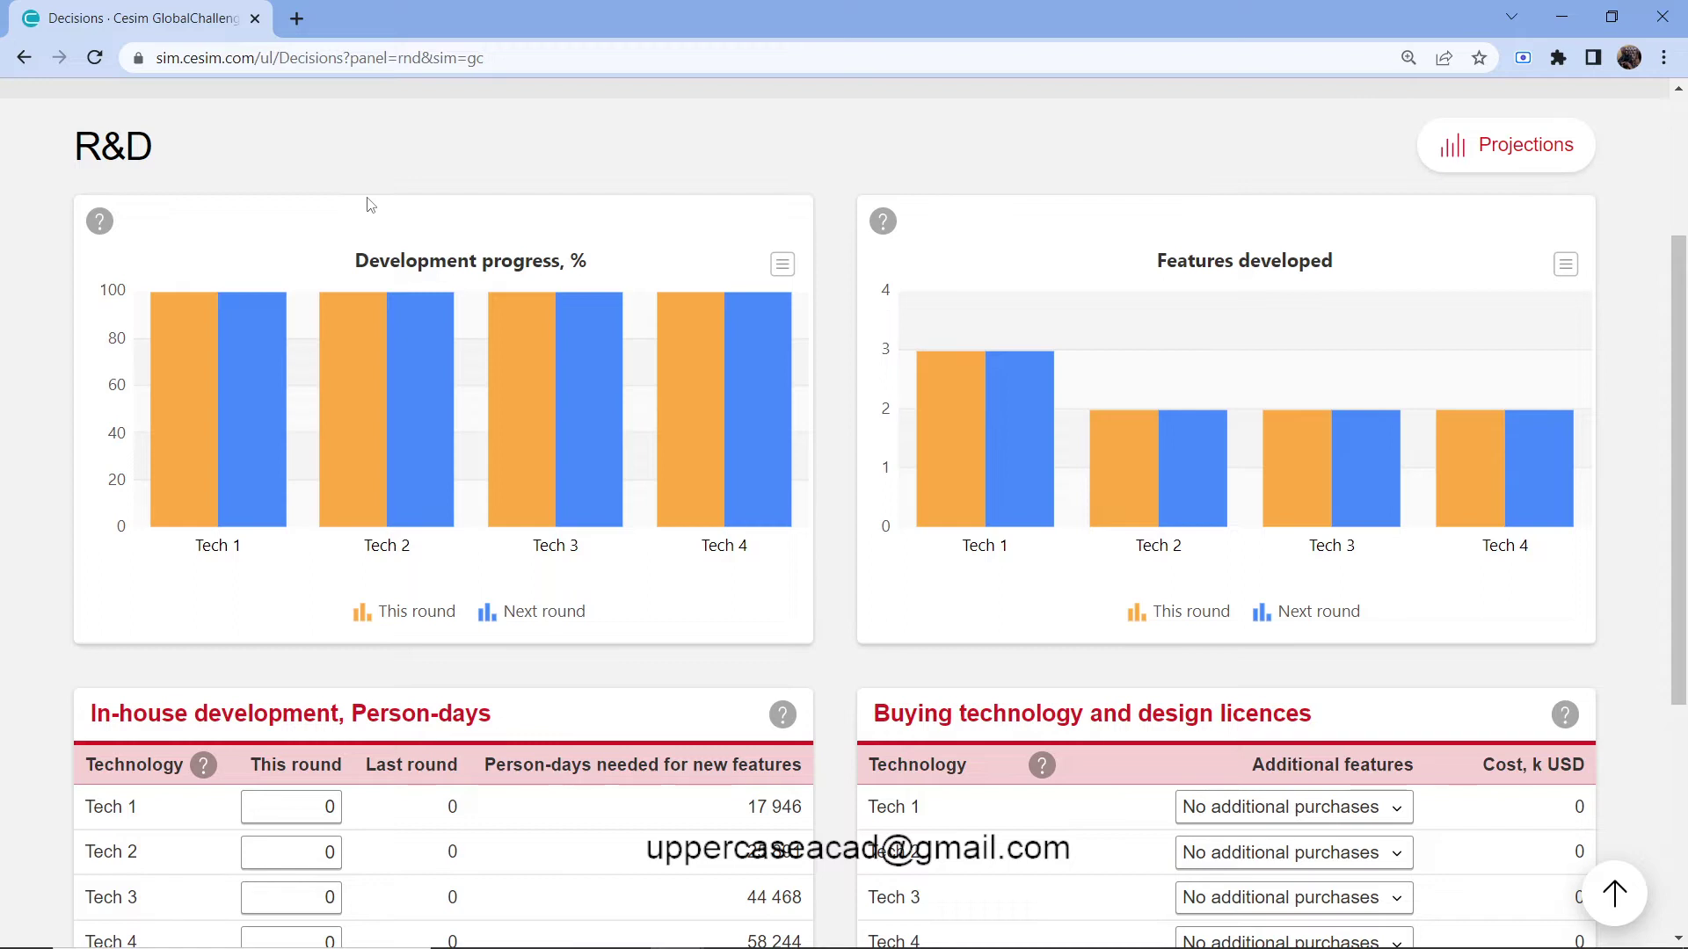
scroll(368, 265, "down", 2)
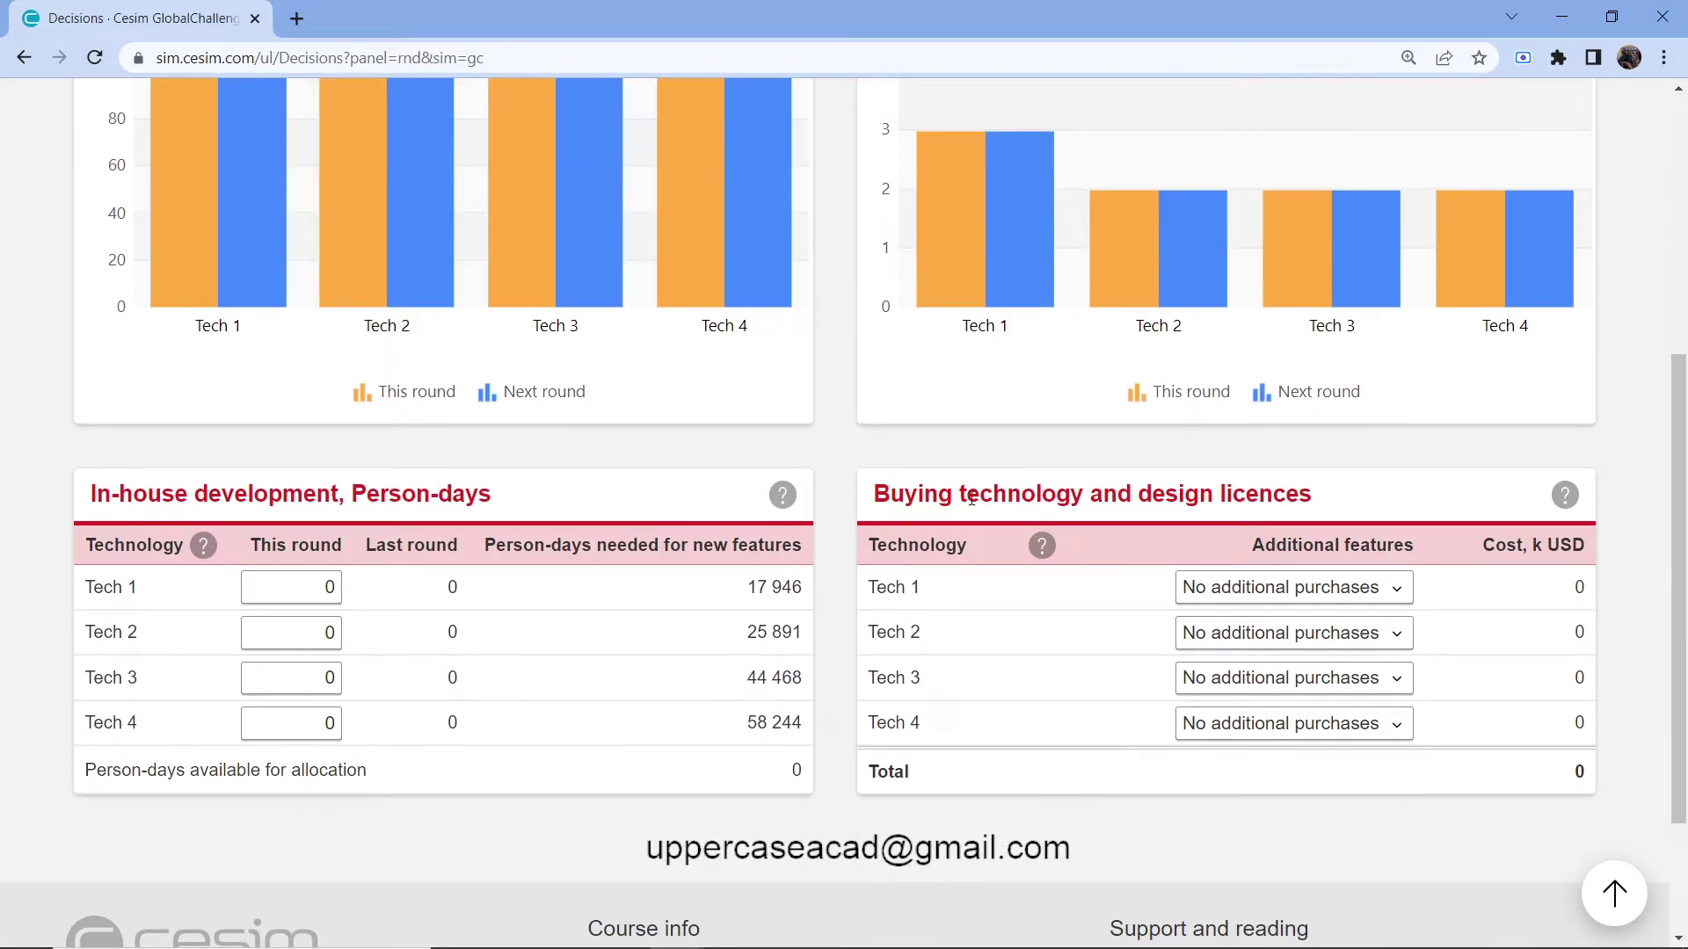
left_click(303, 590)
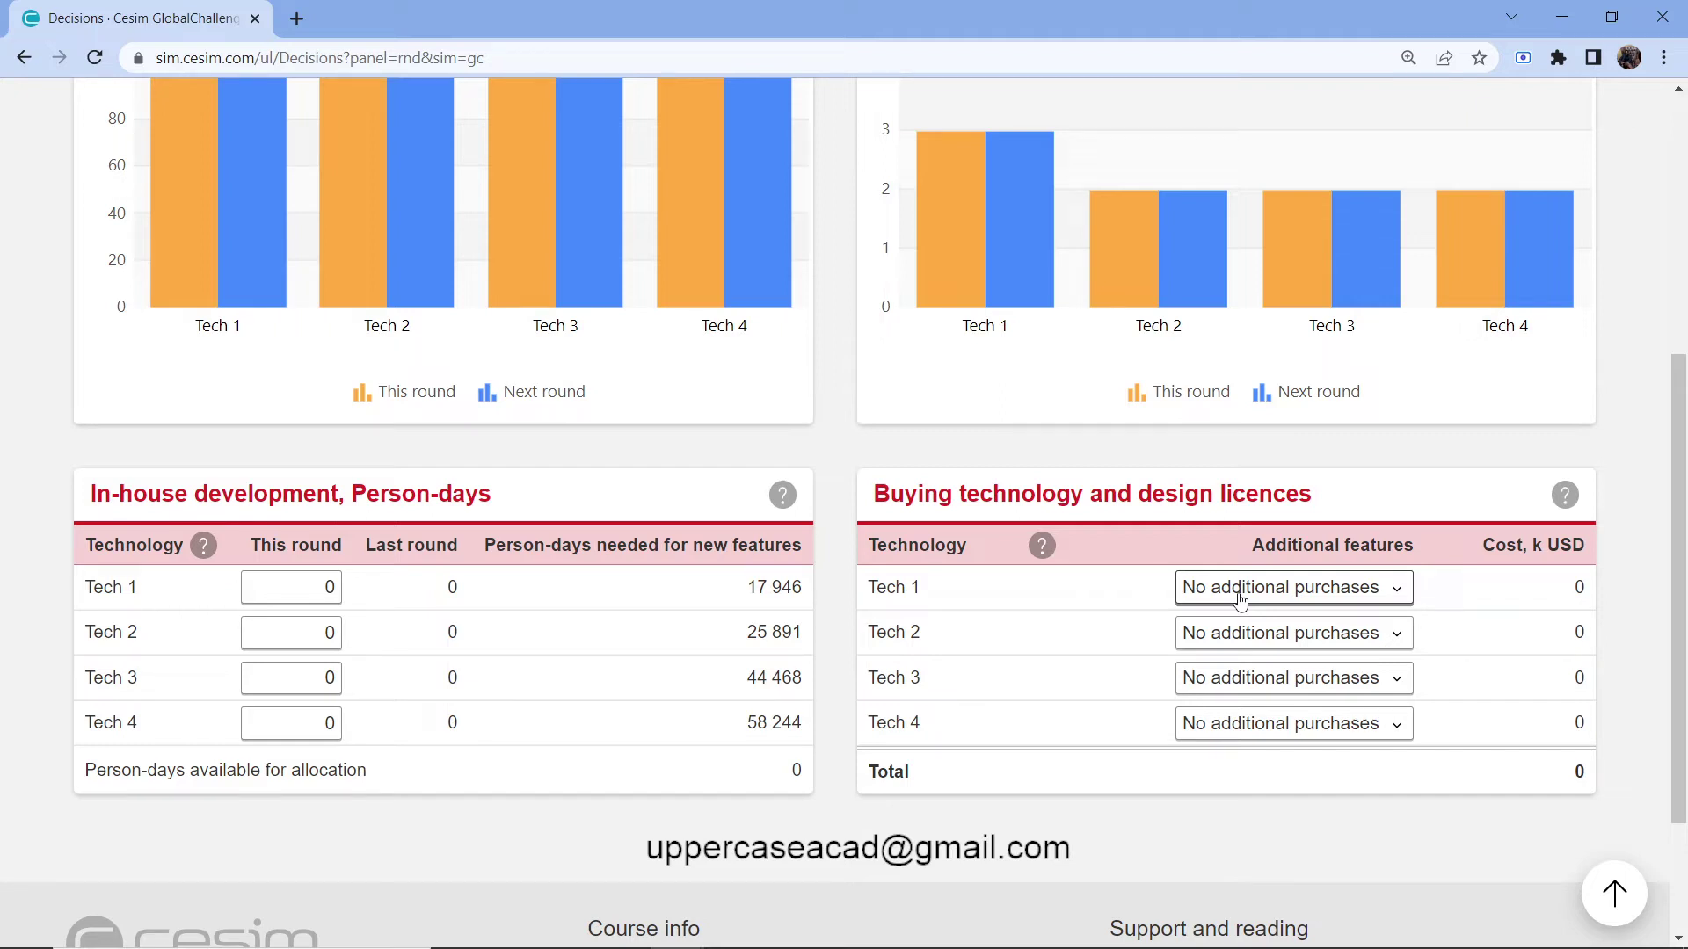
Glance at the Production planning decisions page.
scroll(1239, 602, "up", 5)
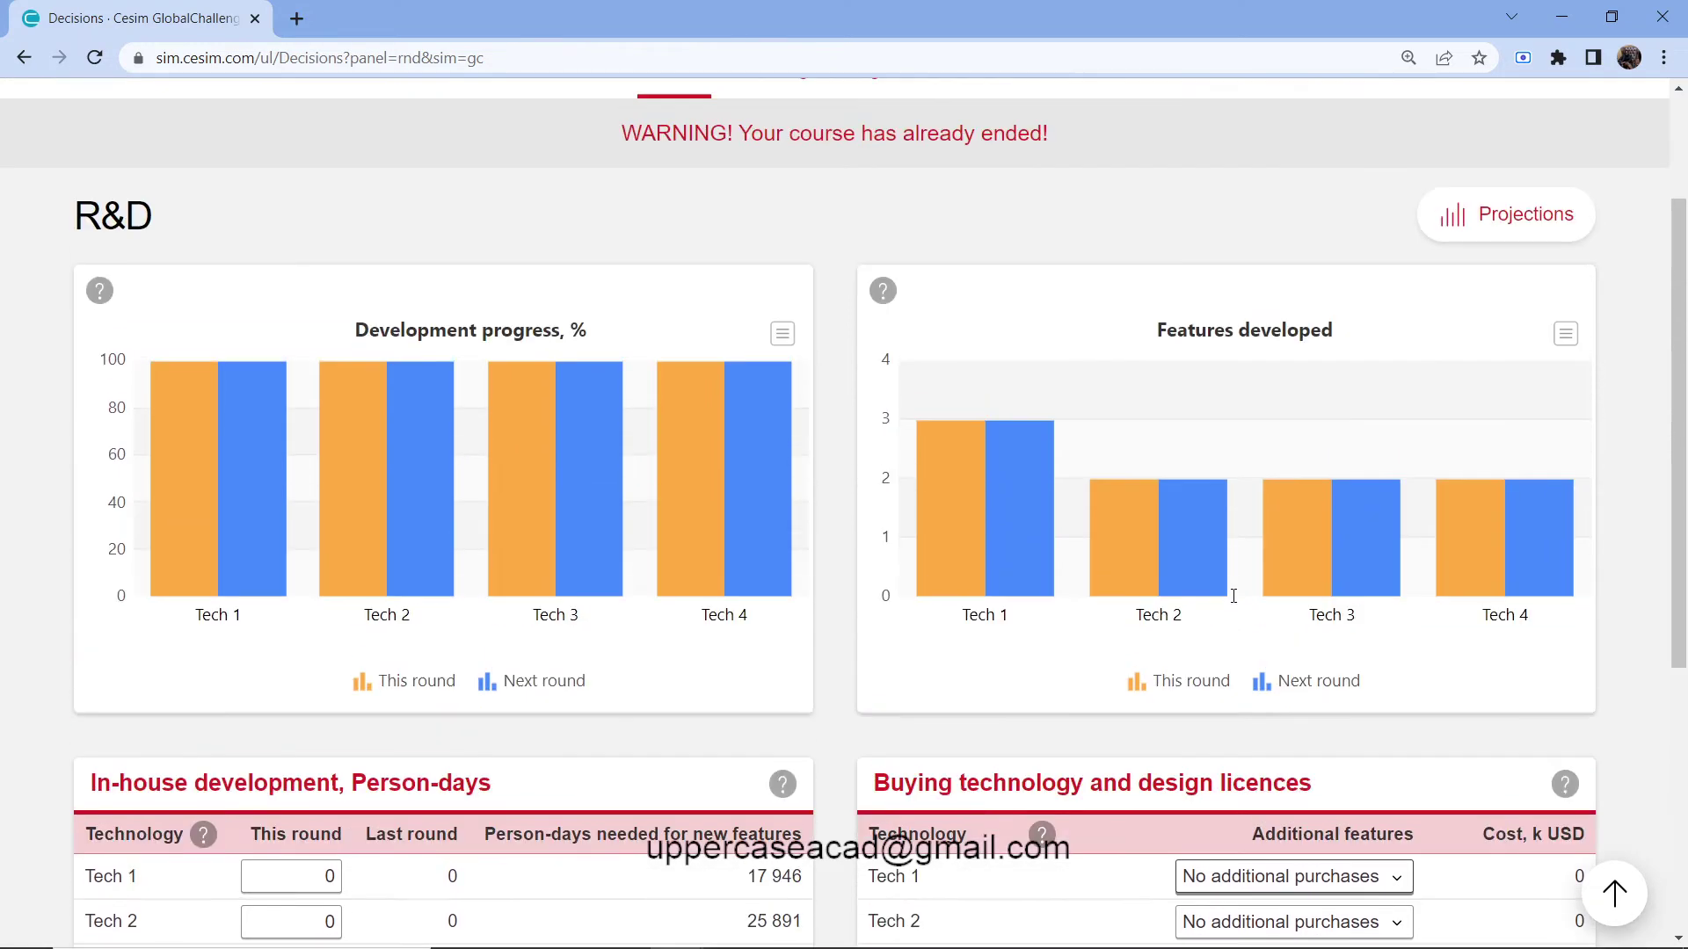
left_click(519, 268)
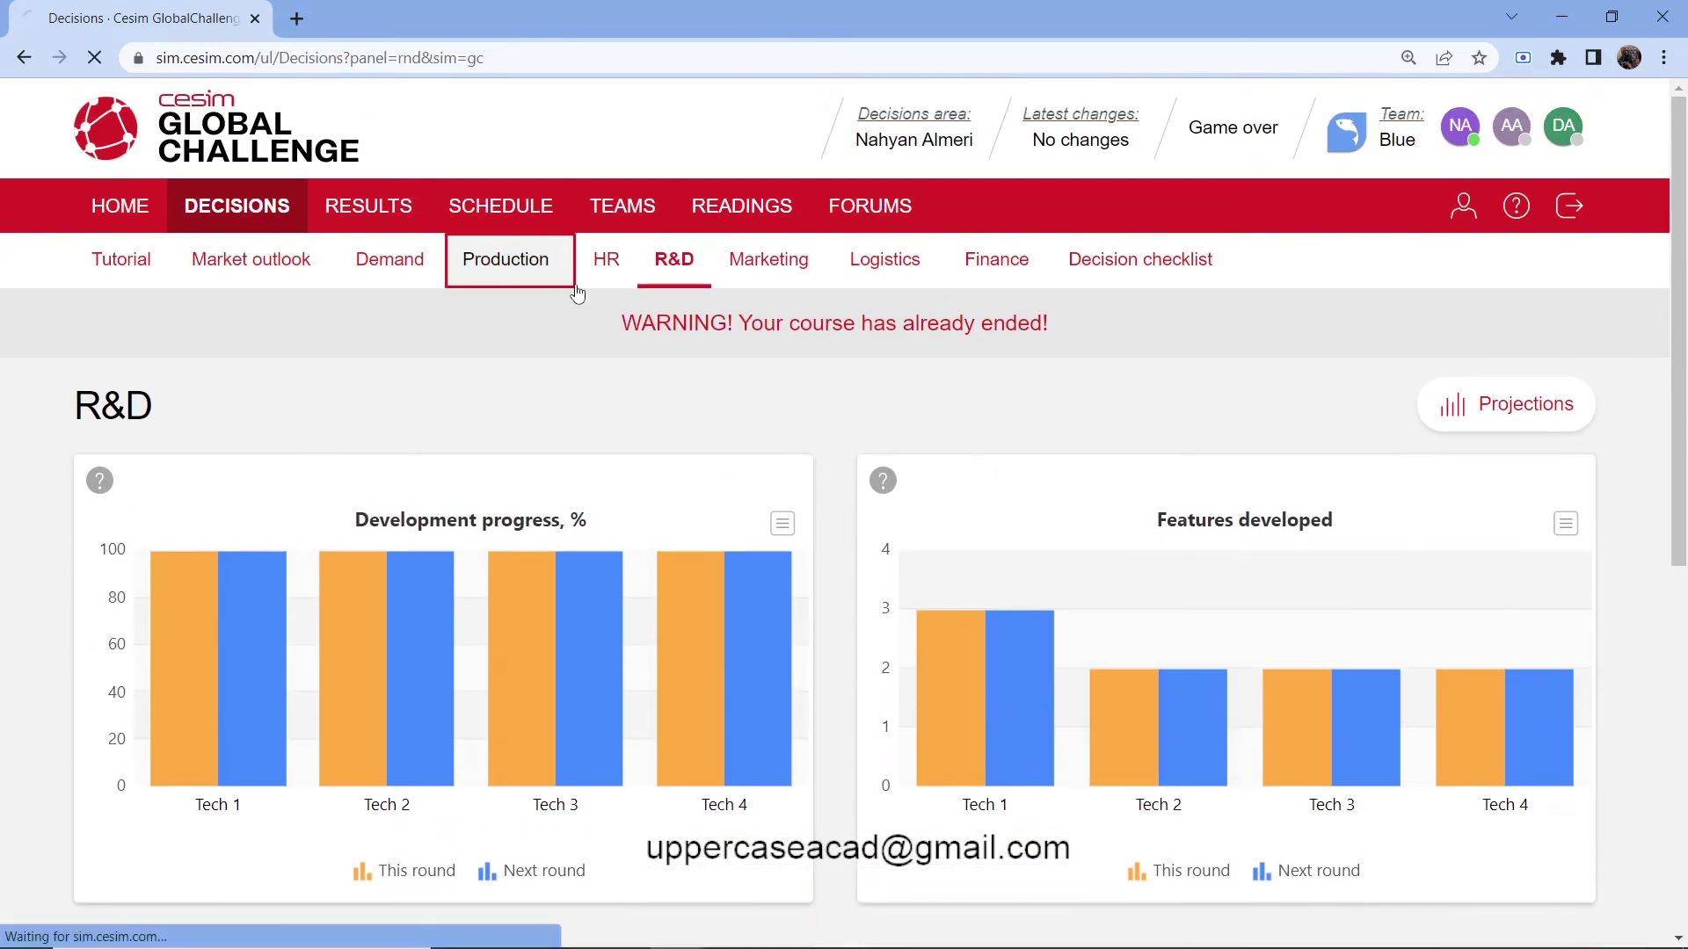
scroll(581, 299, "down", 5)
Return to the Demand decisions page.
scroll(527, 263, "up", 4)
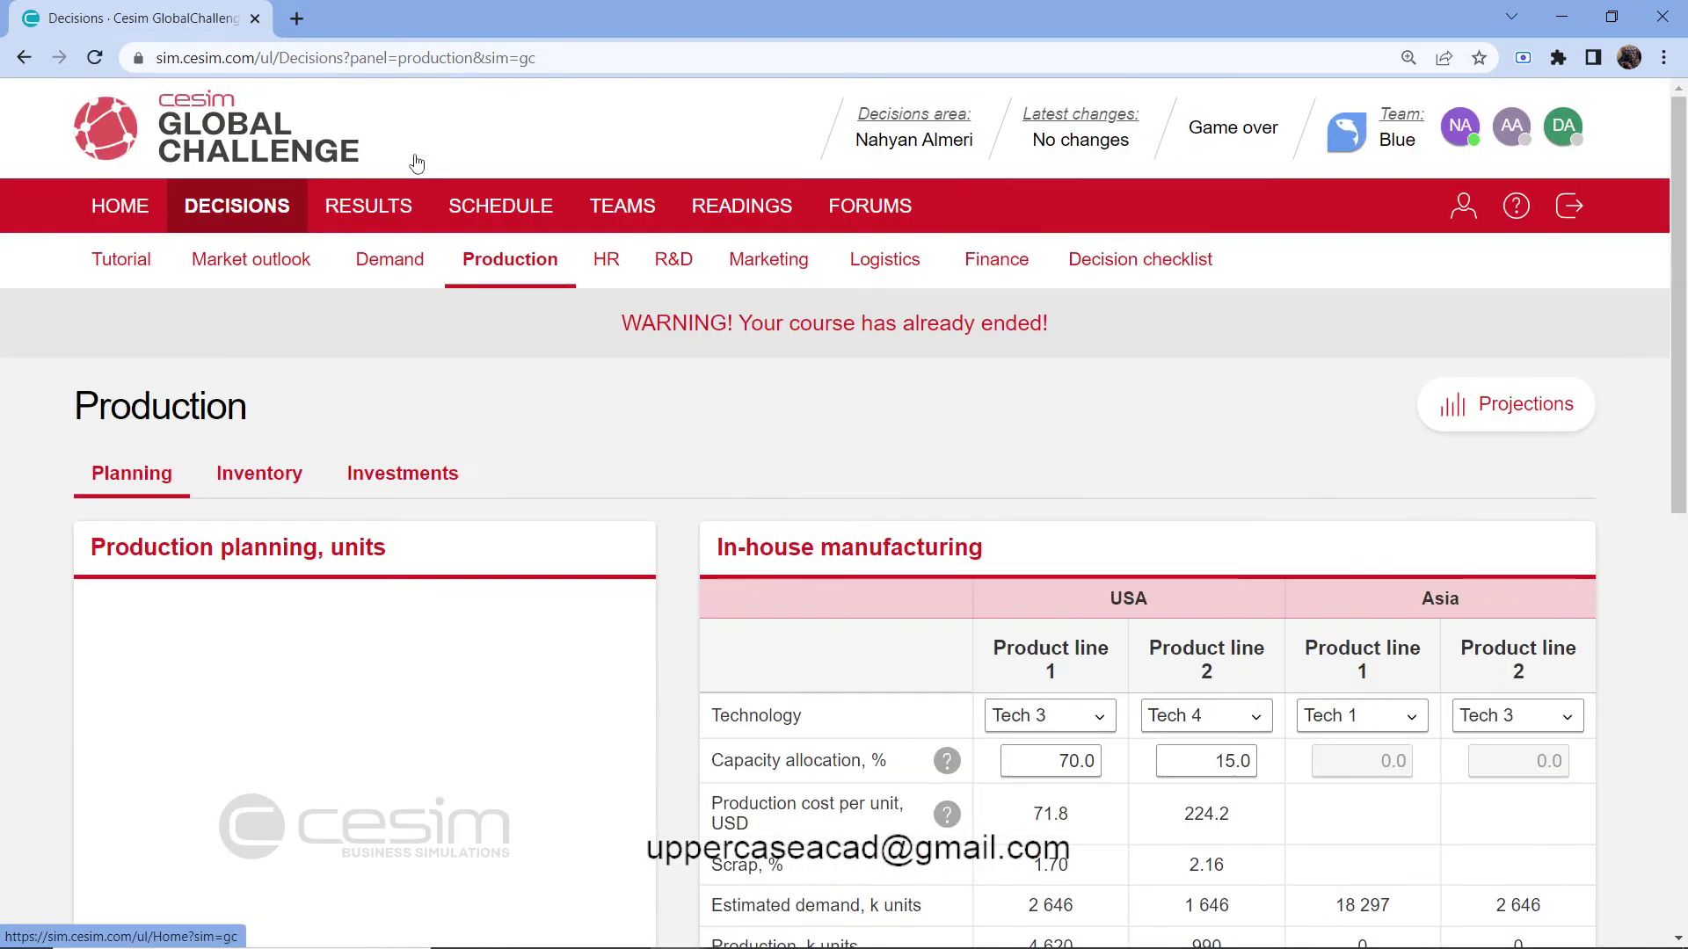
left_click(405, 278)
scroll(408, 301, "down", 1)
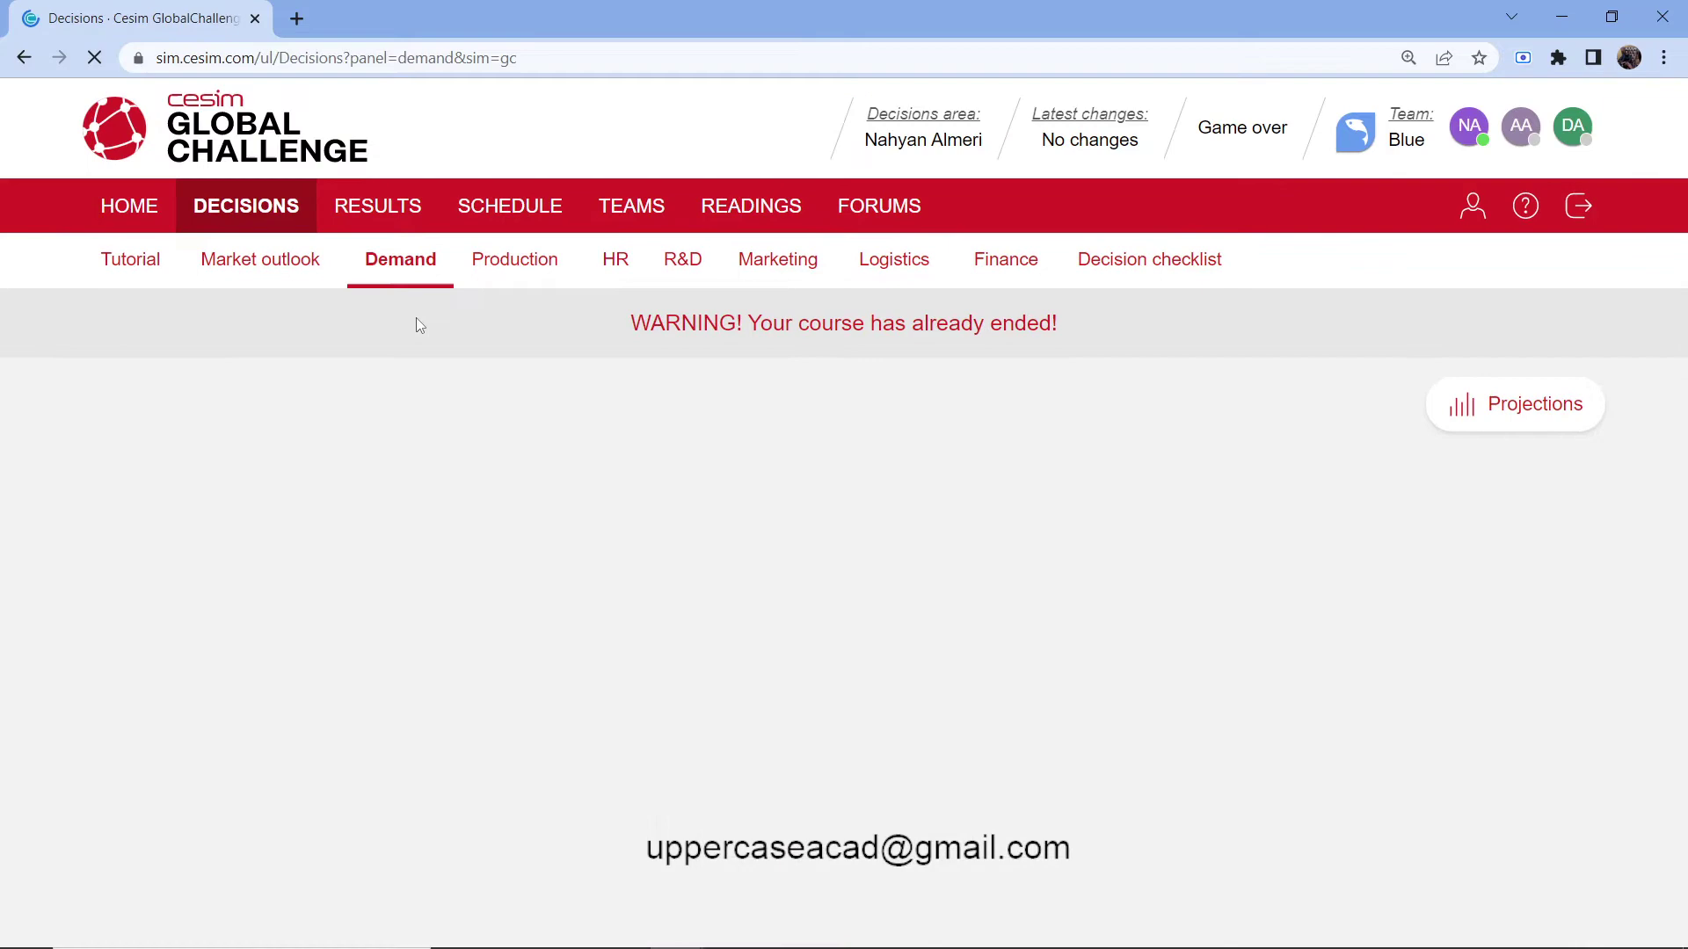
scroll(762, 272, "down", 1)
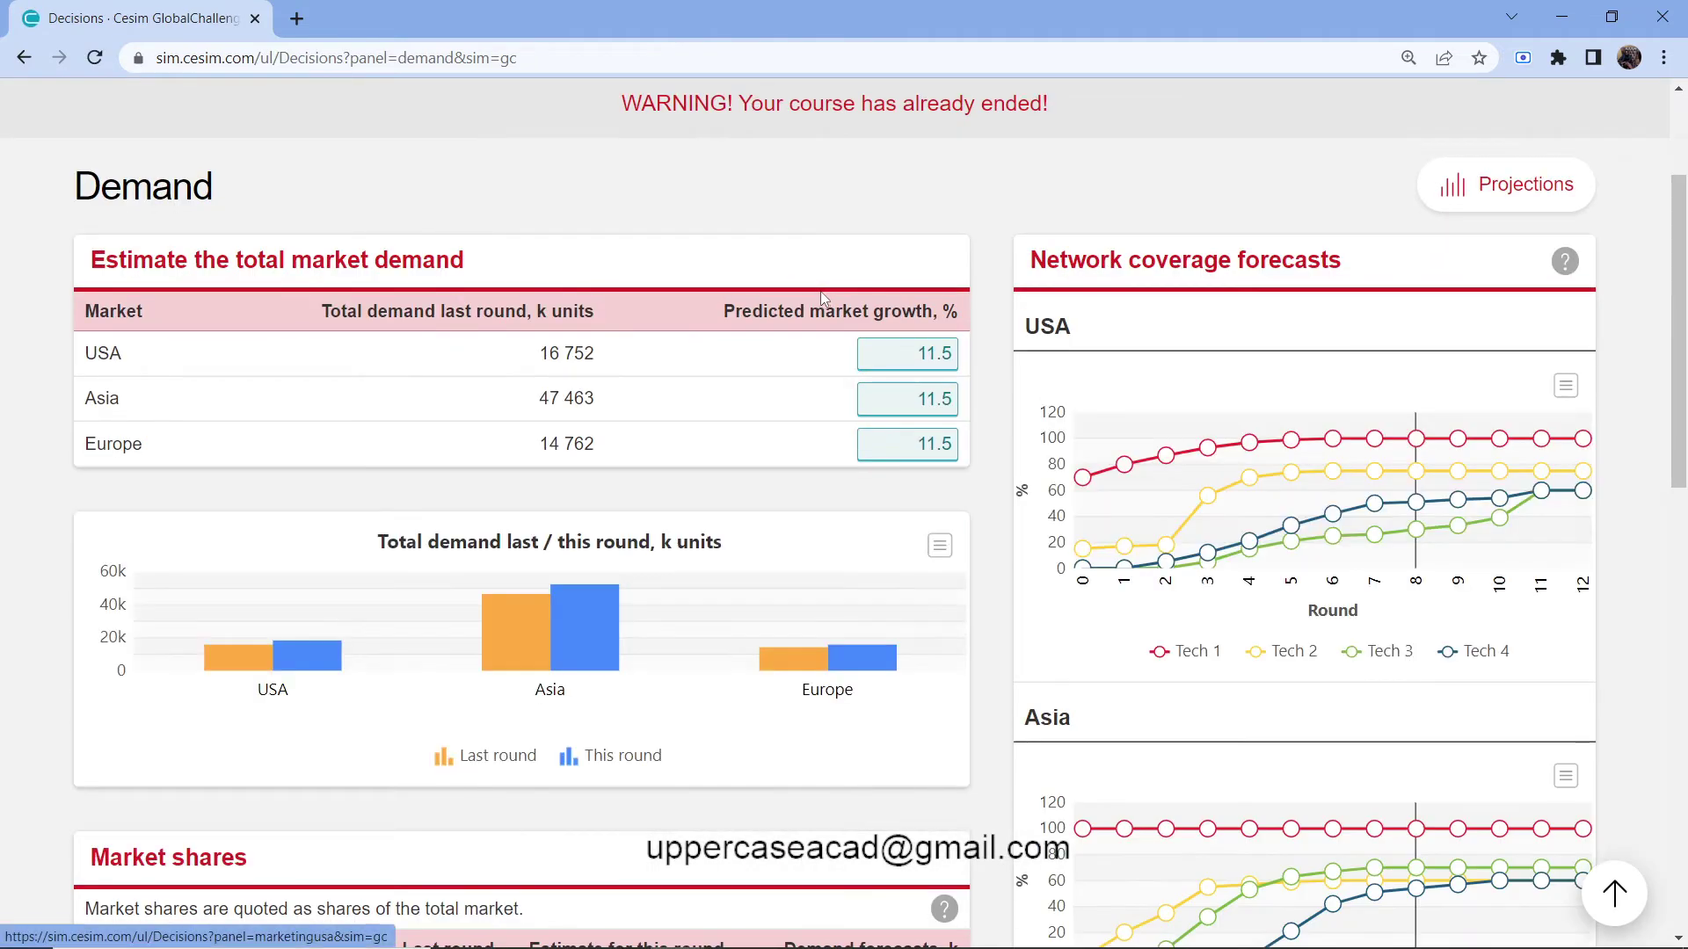
scroll(809, 298, "down", 1)
scroll(810, 298, "up", 1)
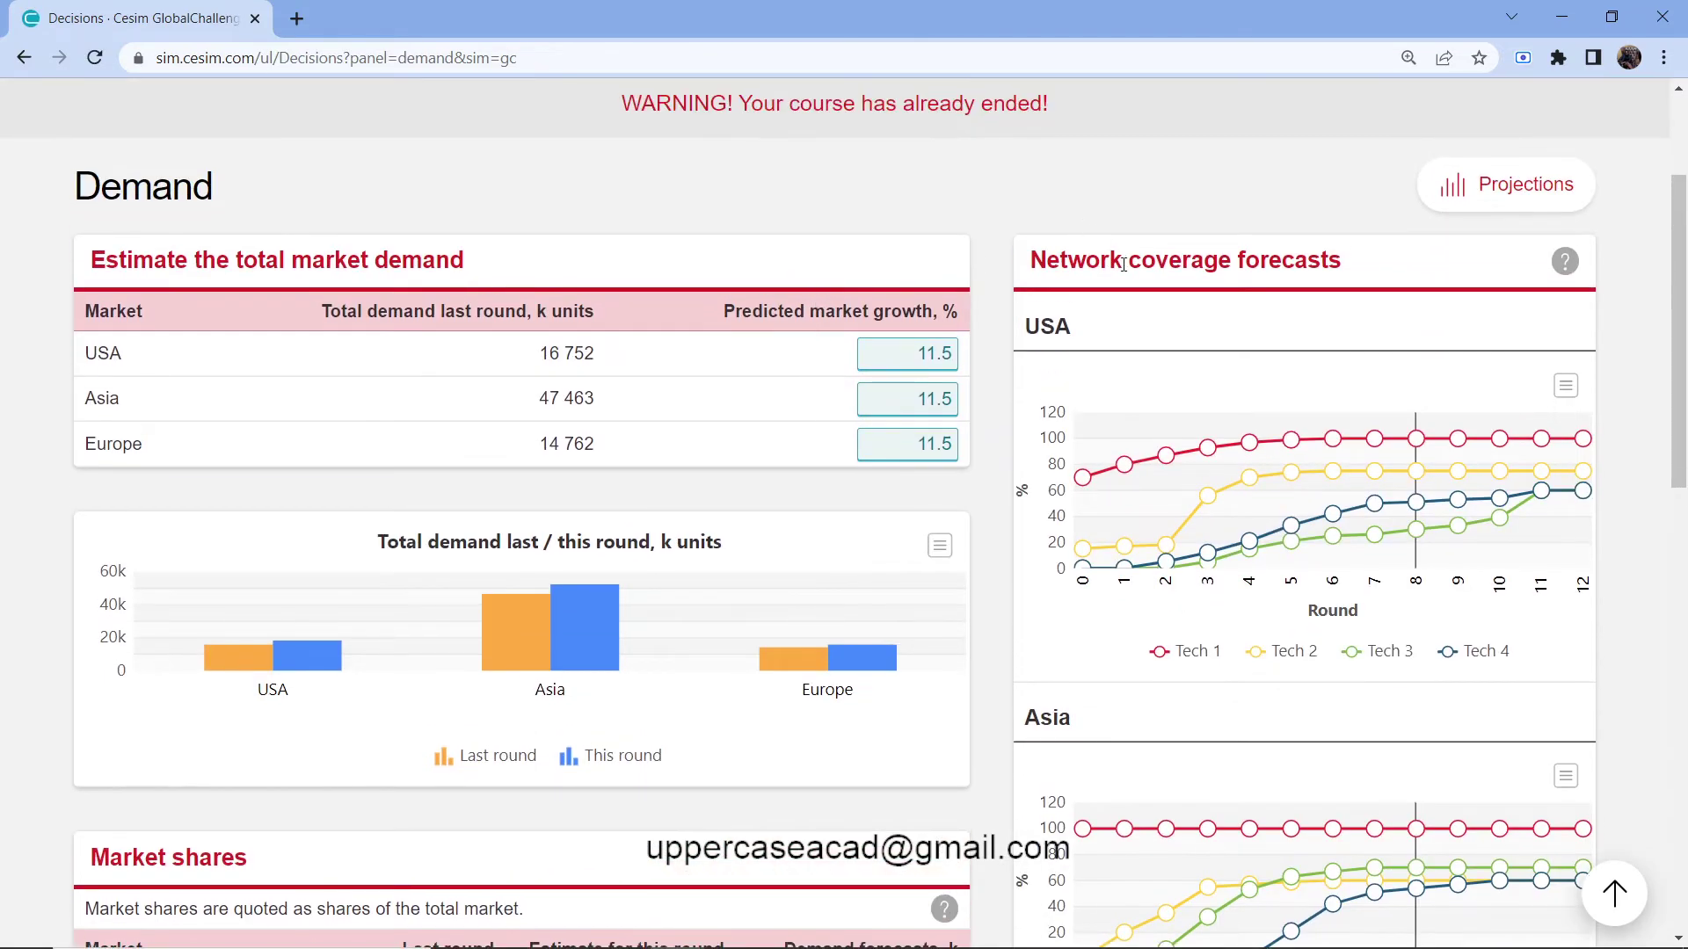
scroll(1071, 303, "down", 1)
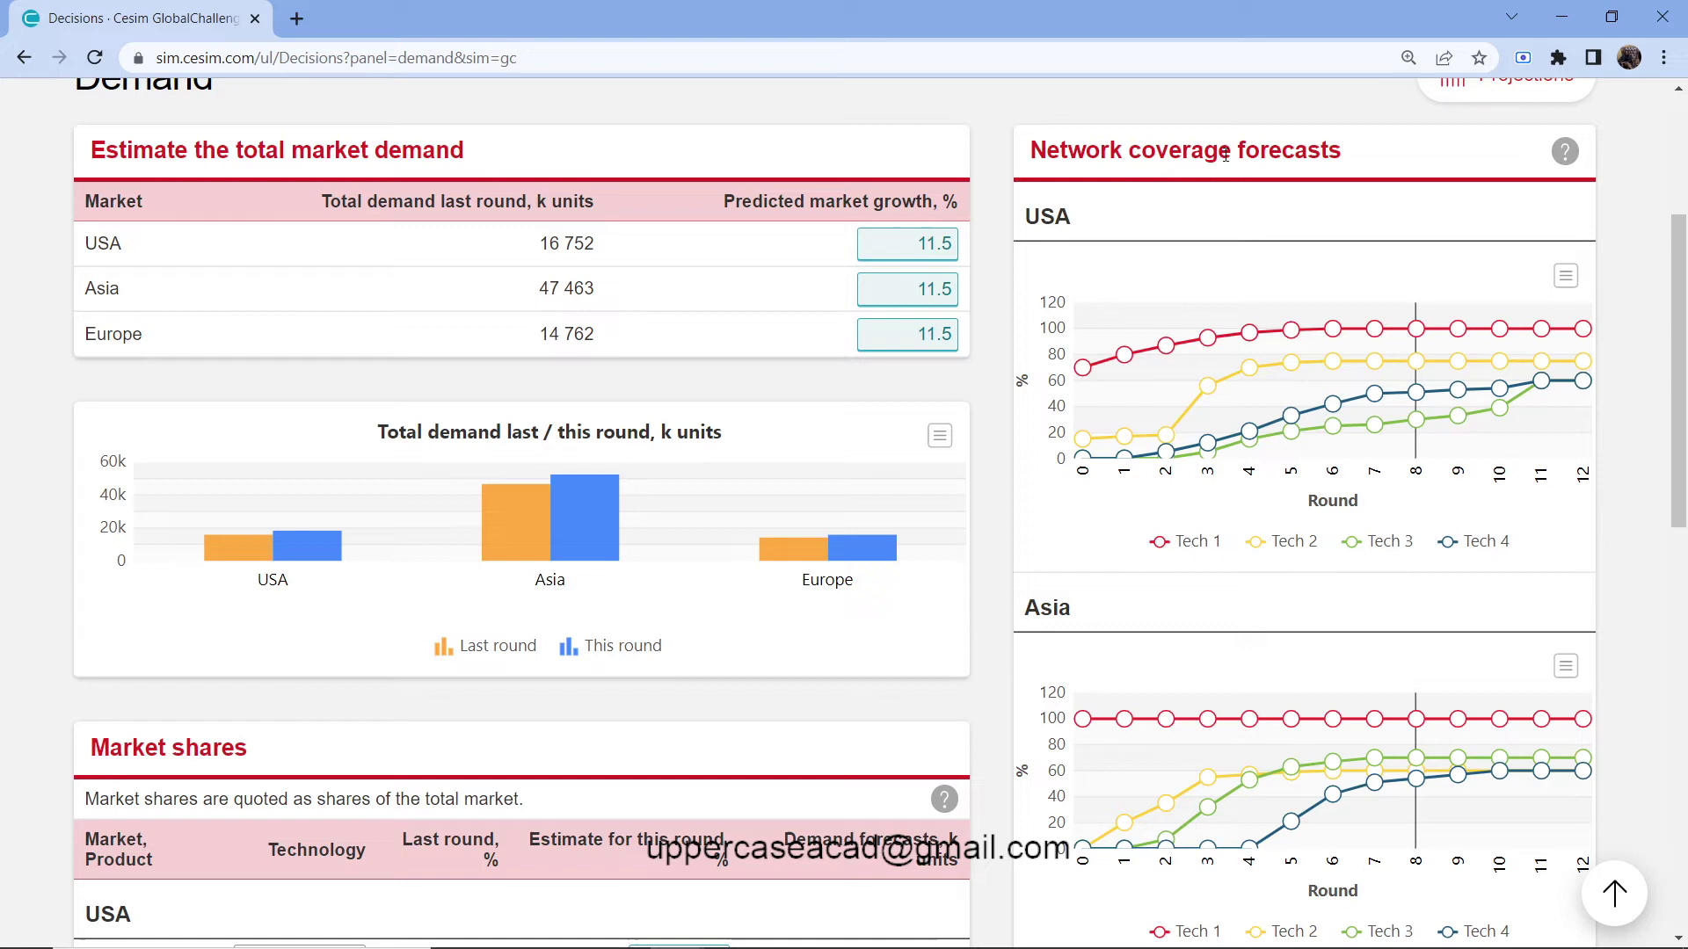
mouse_move(1276, 313)
mouse_move(1101, 369)
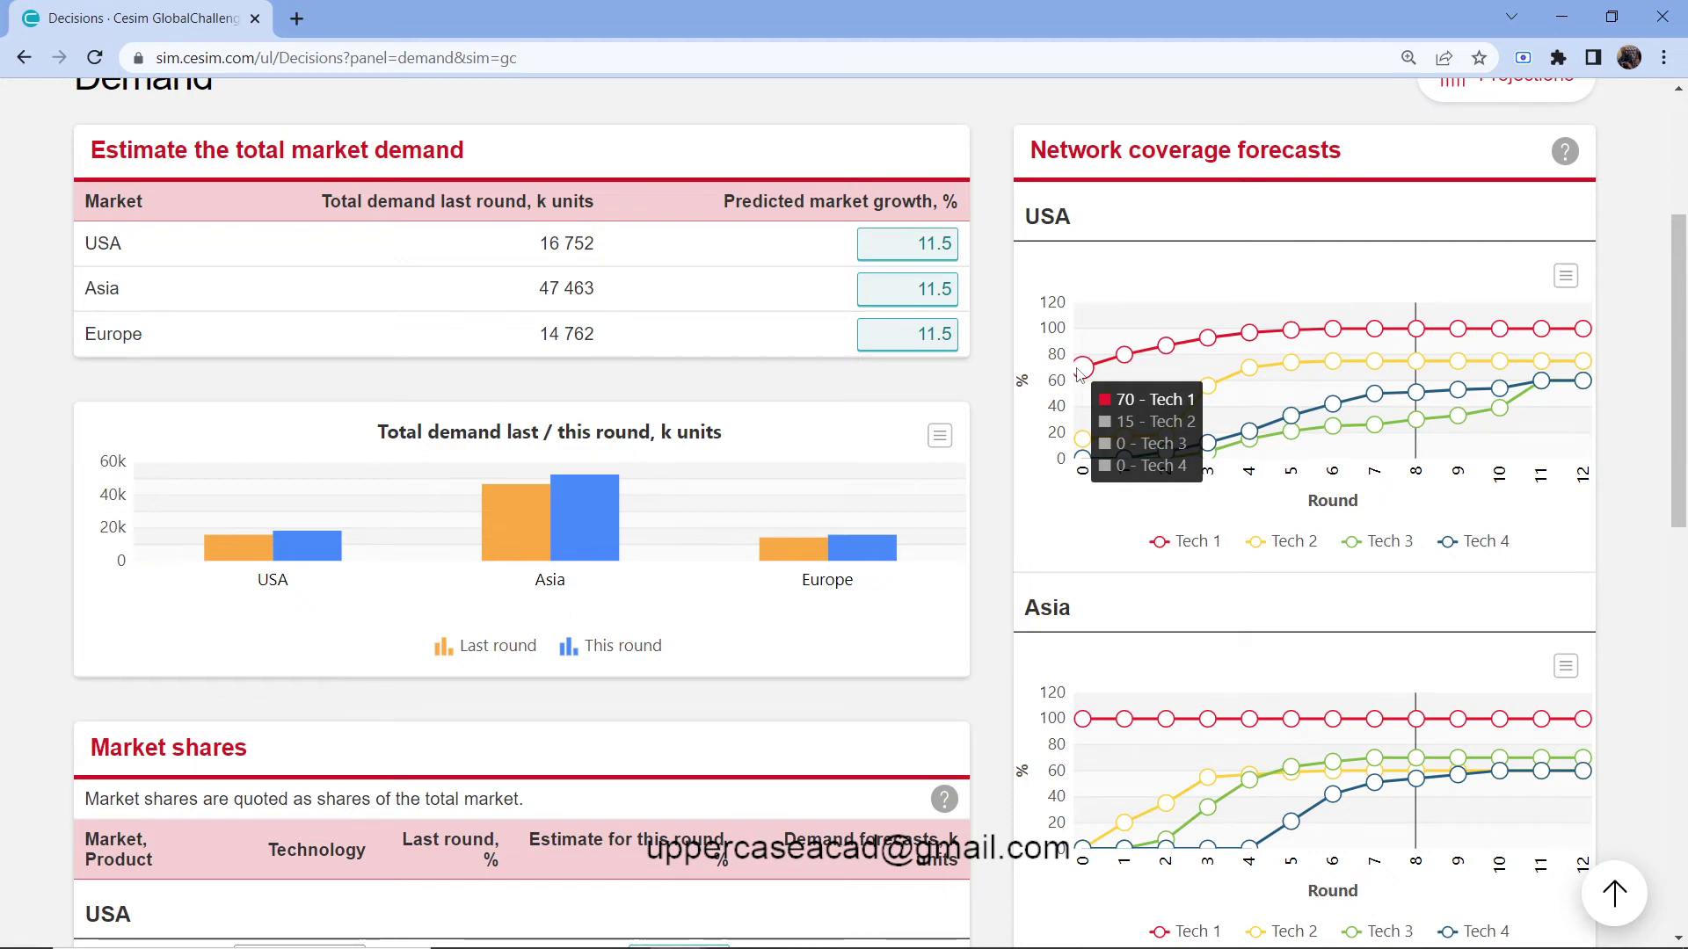
scroll(1106, 624, "down", 1)
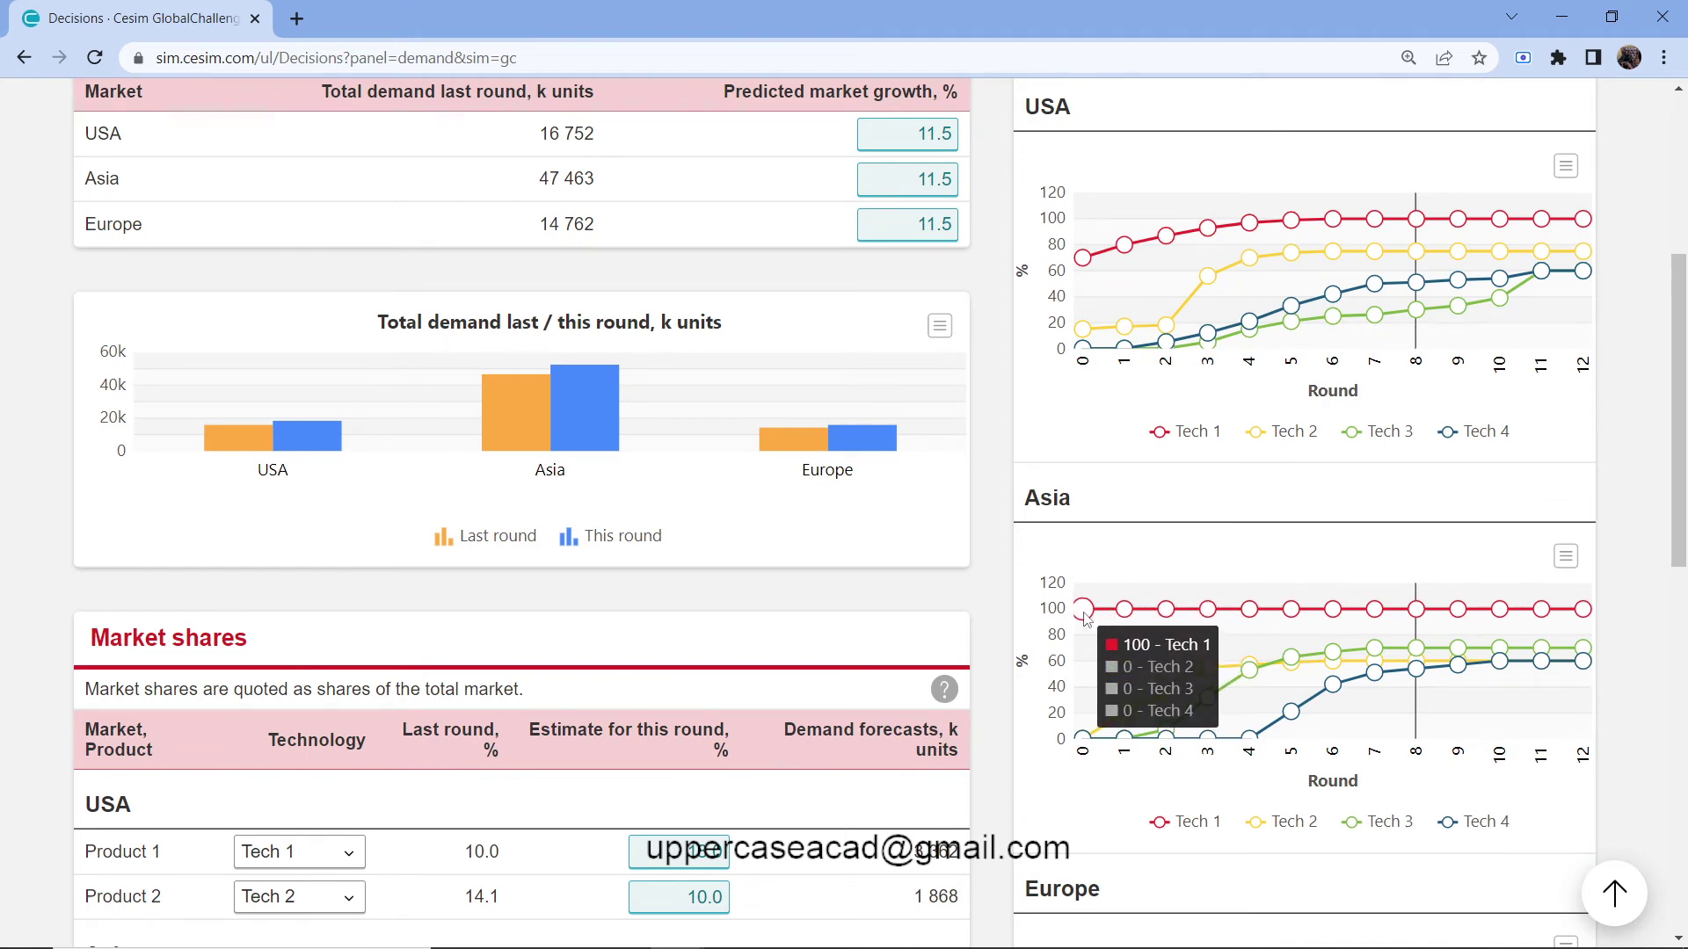
scroll(1090, 622, "down", 2)
scroll(1087, 621, "down", 2)
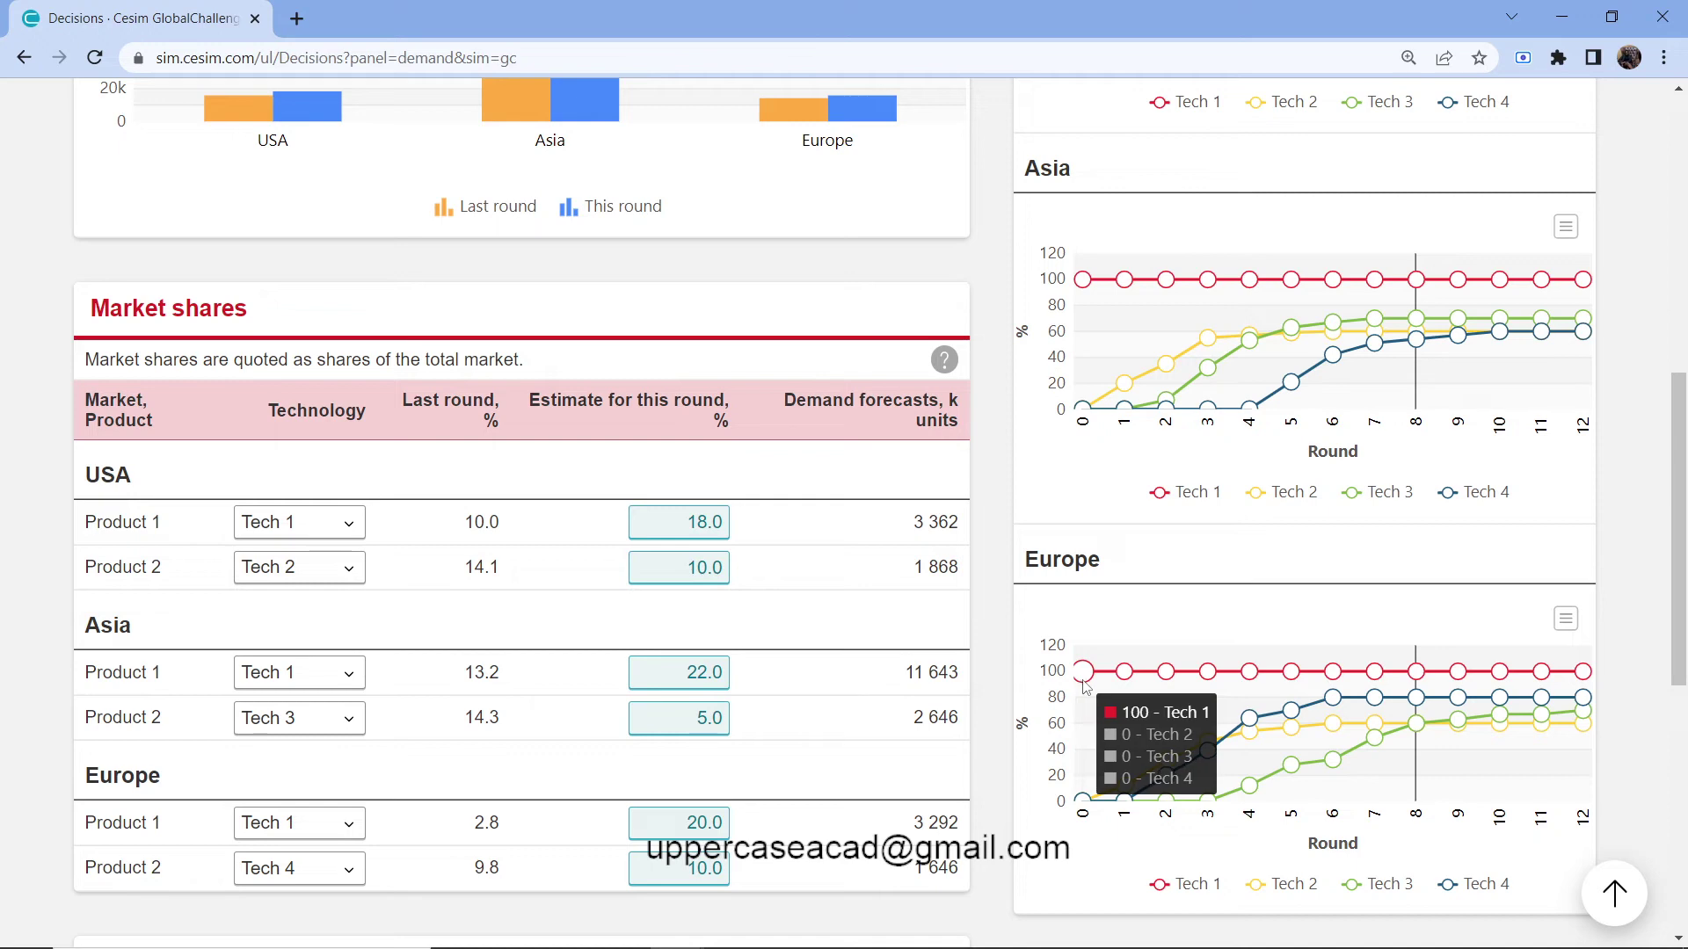
scroll(1085, 677, "down", 2)
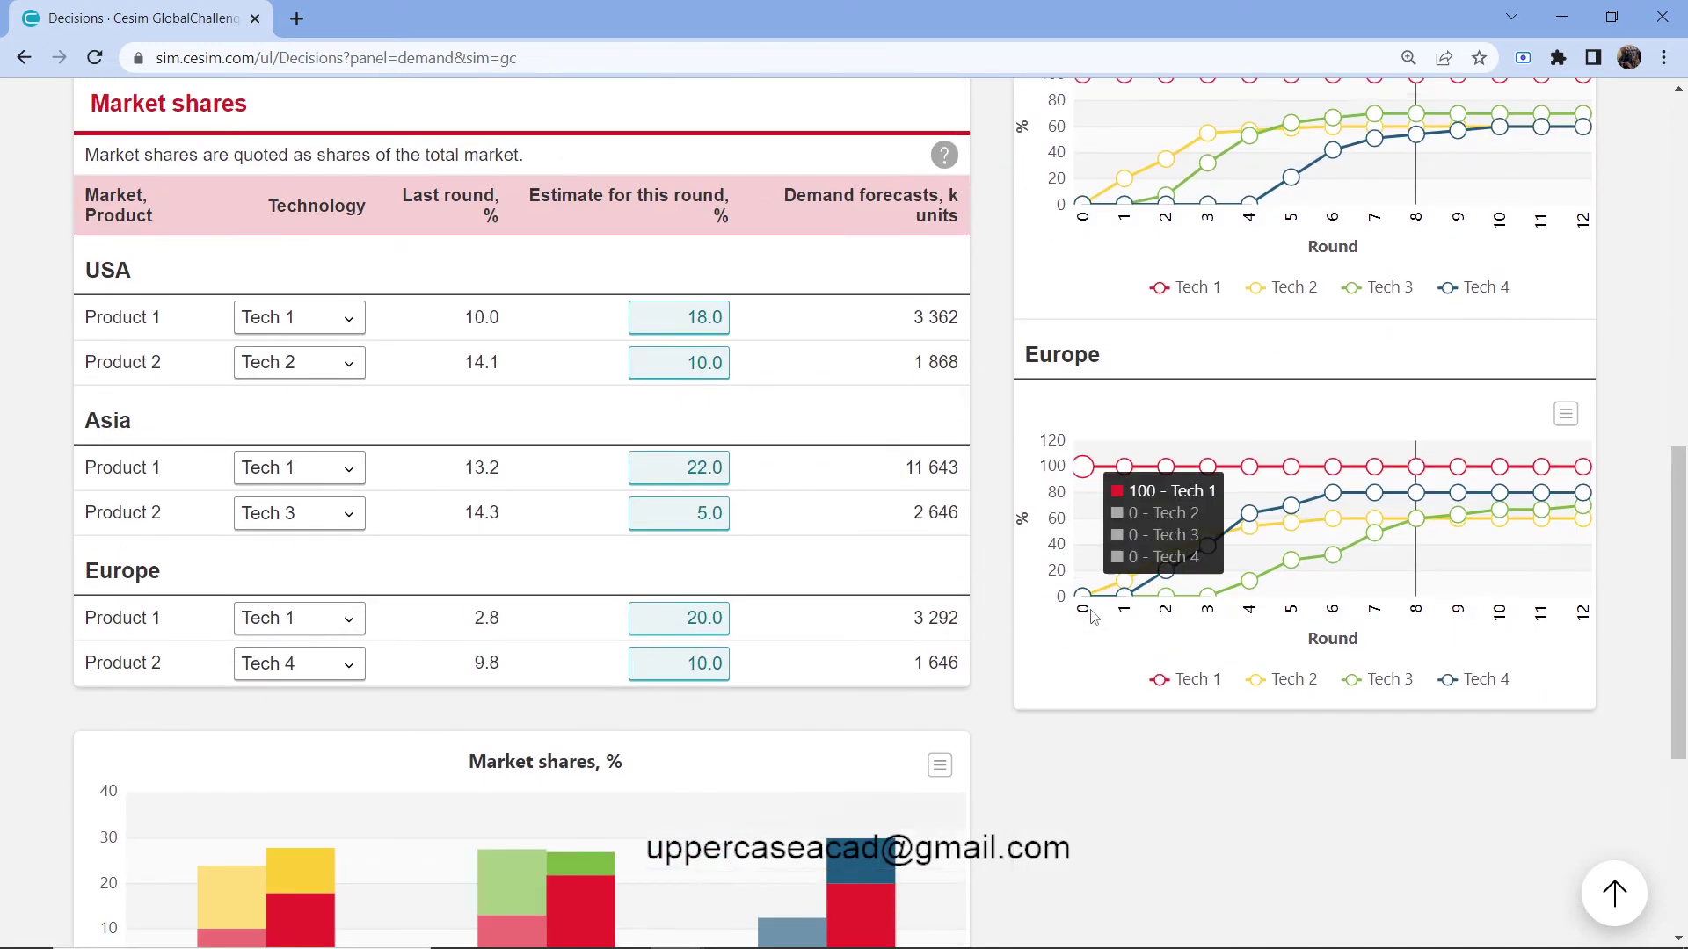
scroll(1093, 618, "up", 2)
scroll(1093, 618, "up", 2)
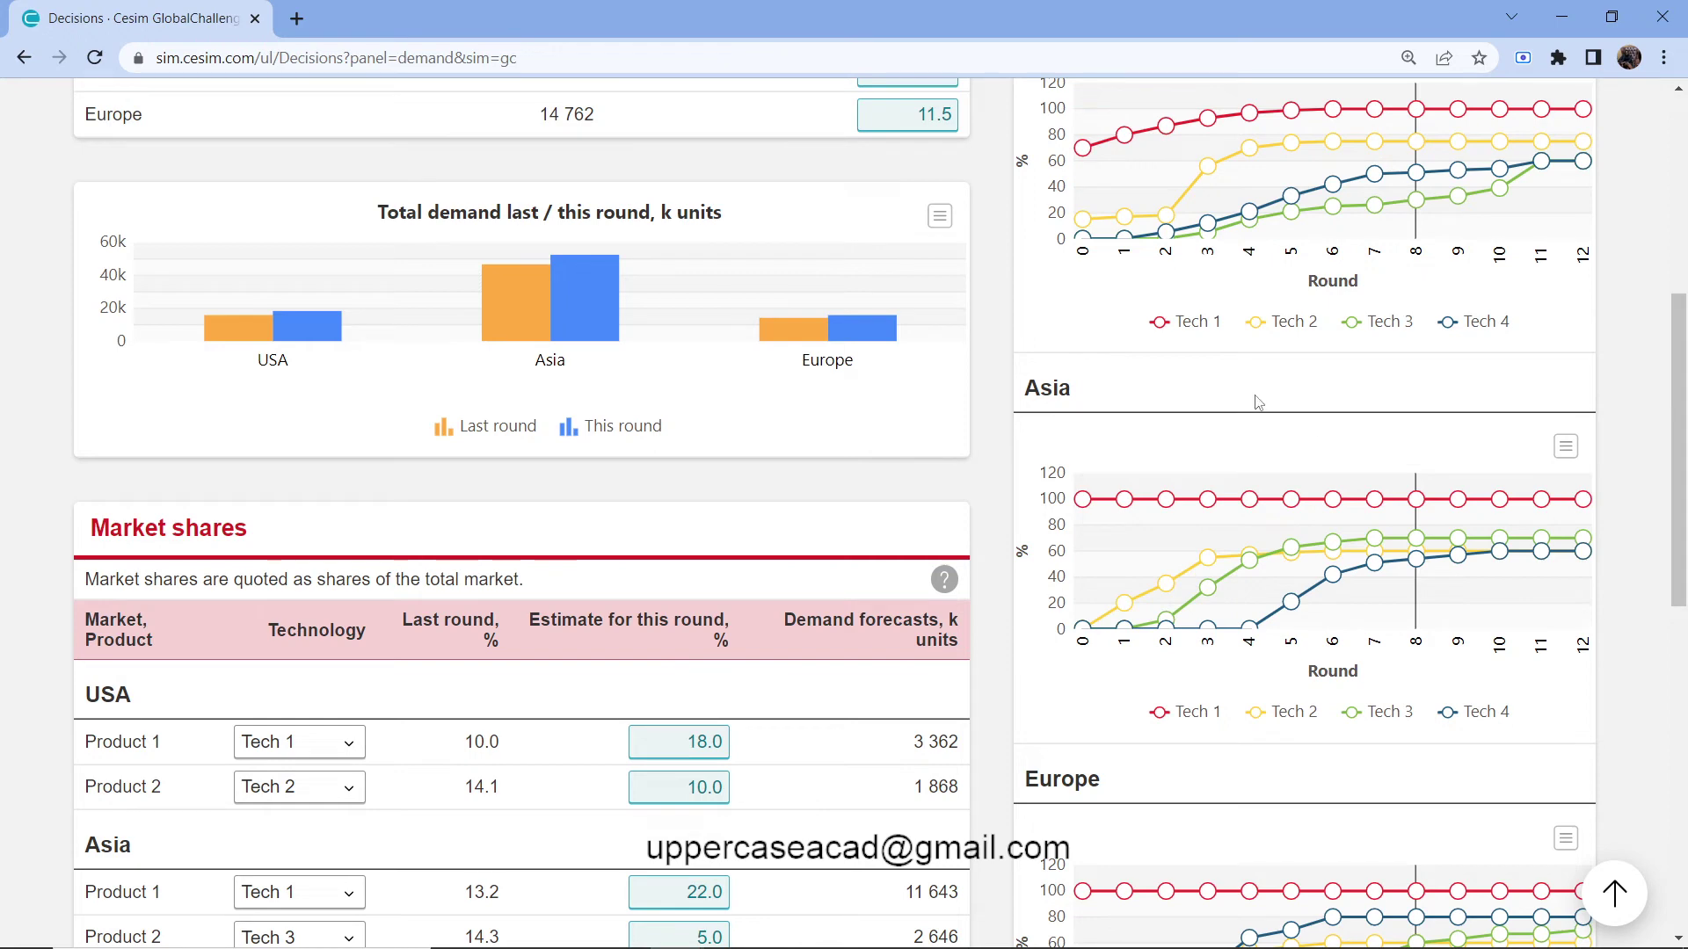
scroll(1250, 393, "up", 1)
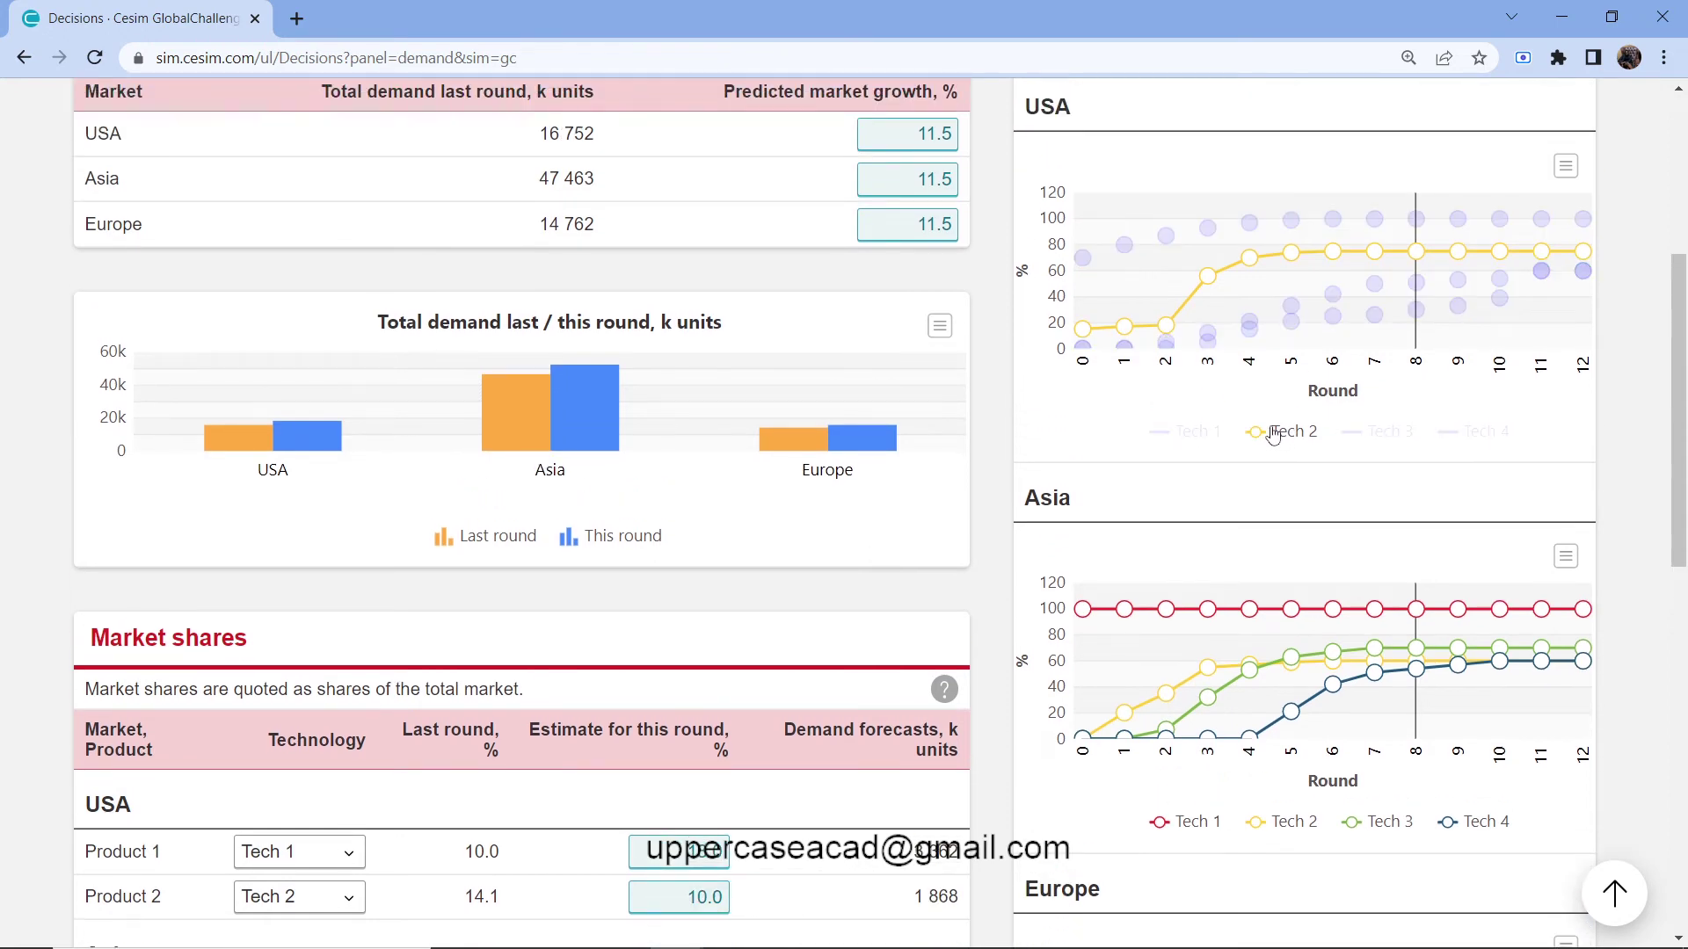
mouse_move(1206, 339)
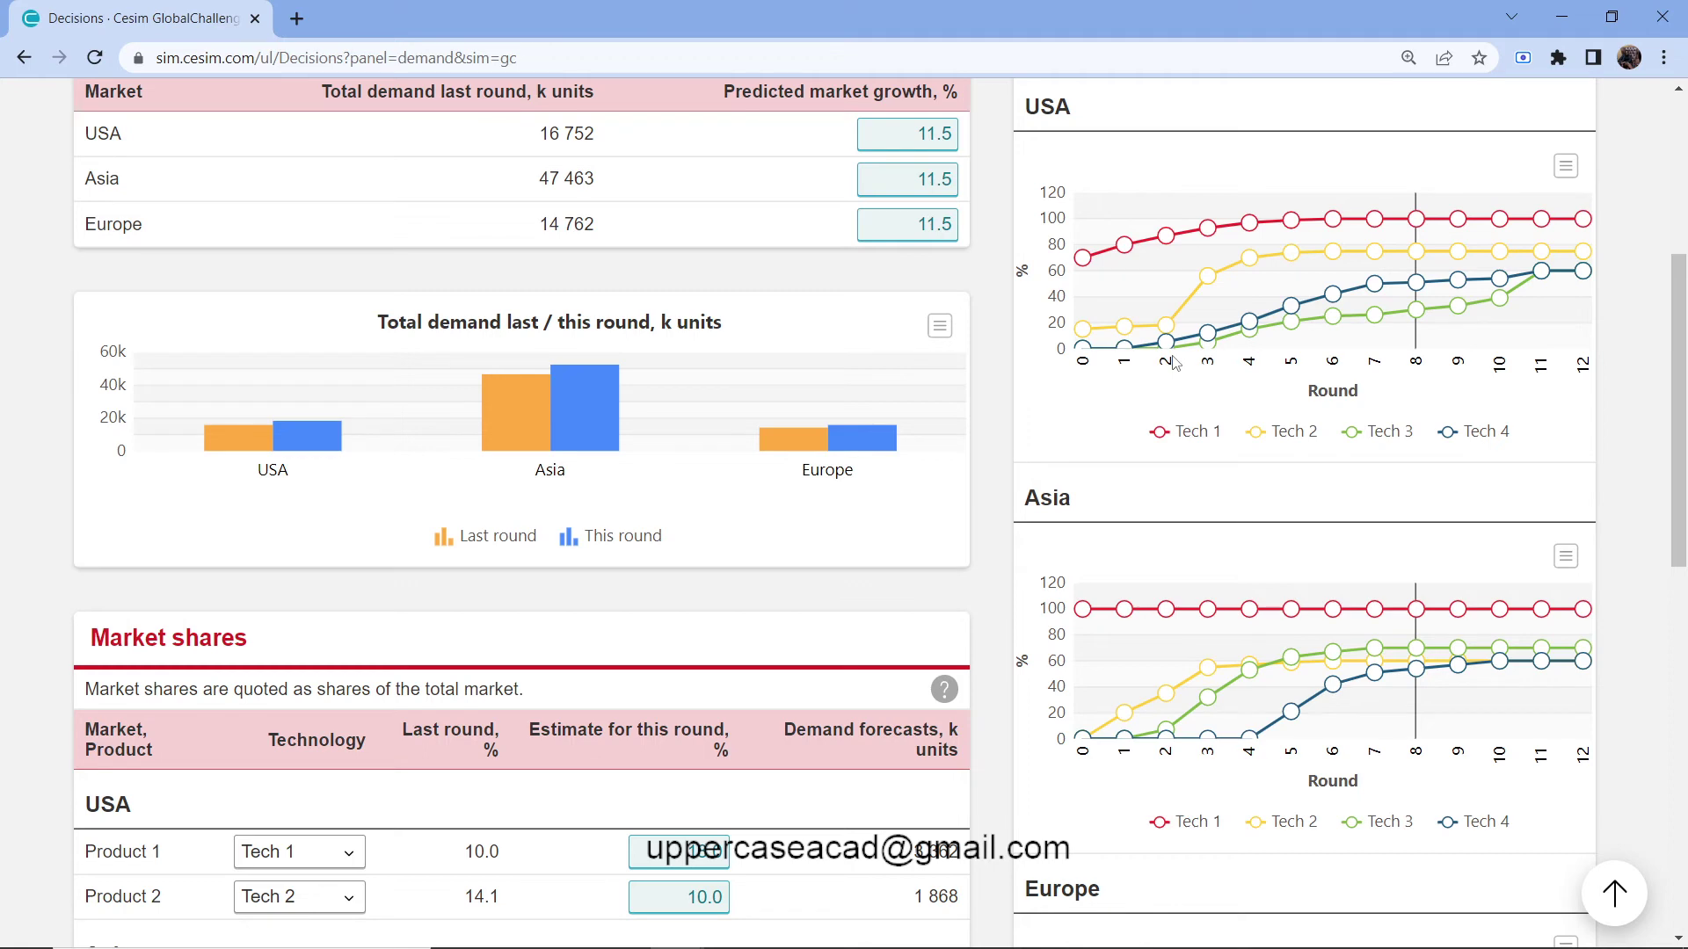
mouse_move(1079, 338)
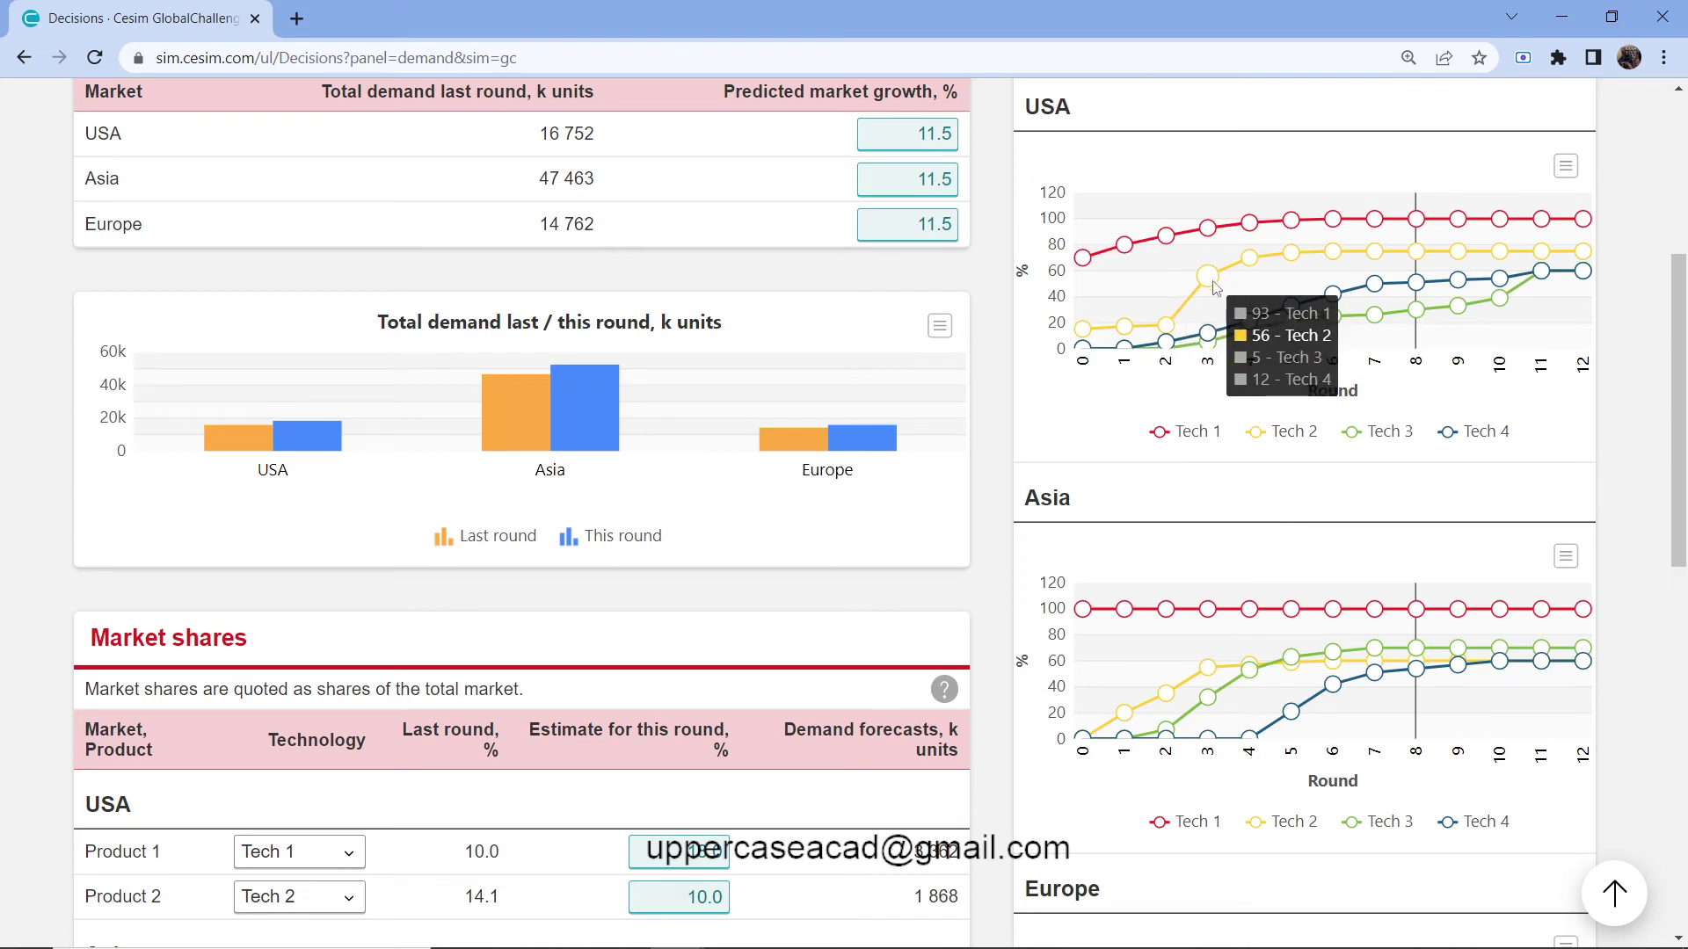
scroll(1233, 396, "down", 1)
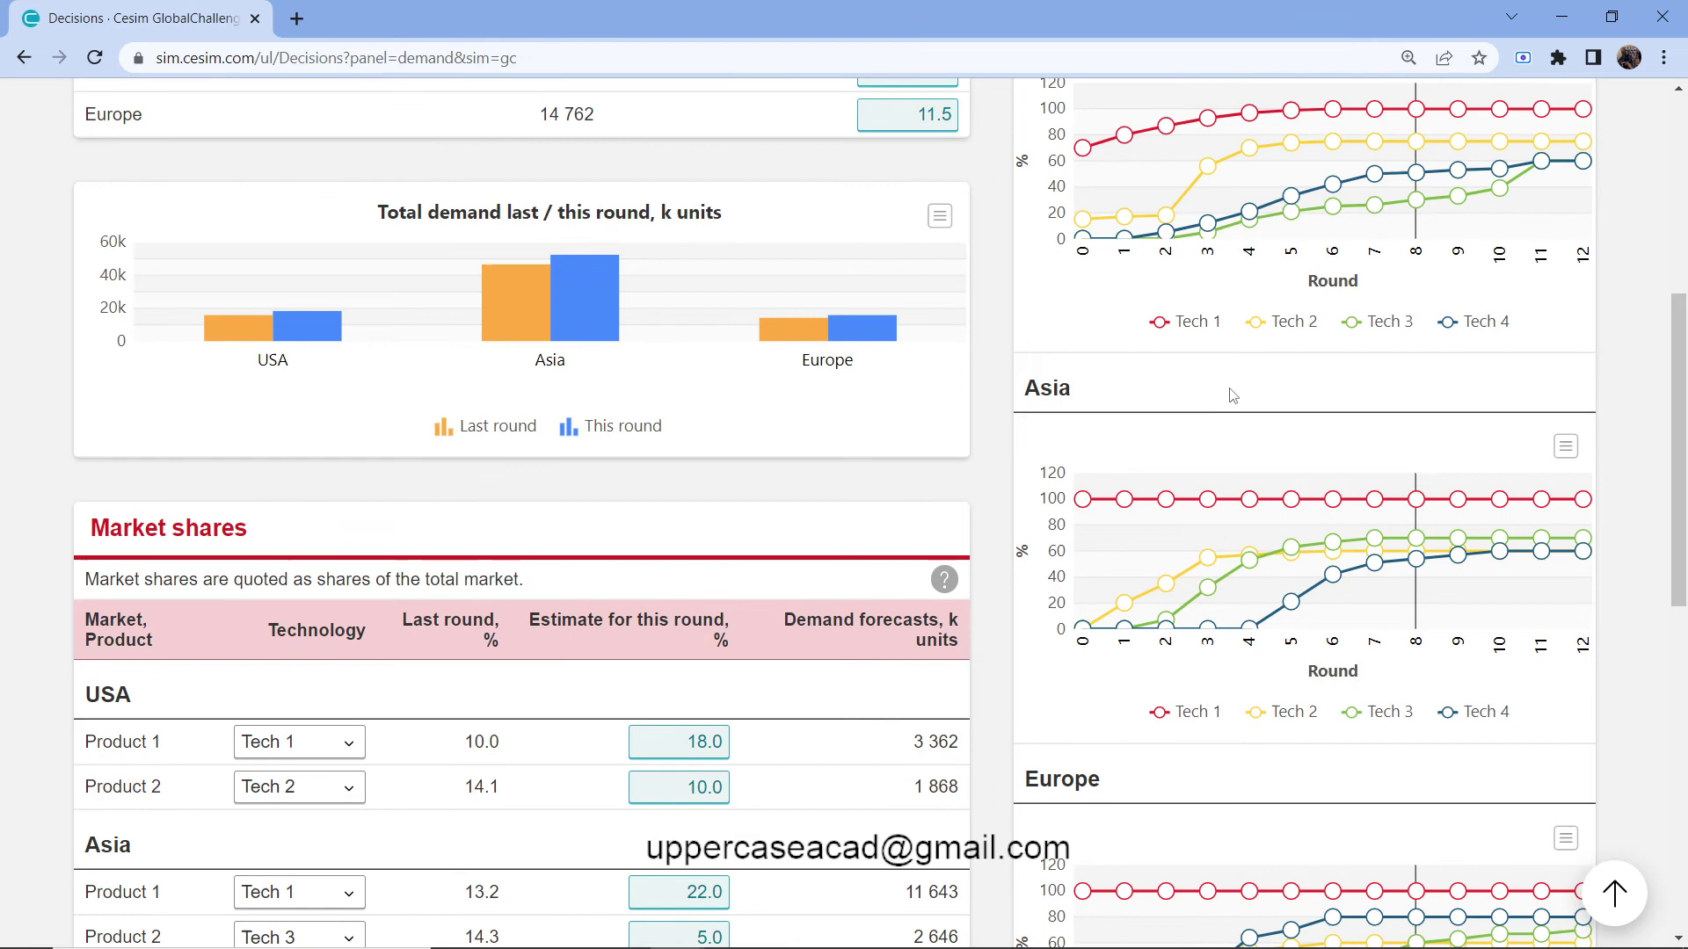
scroll(1232, 397, "down", 2)
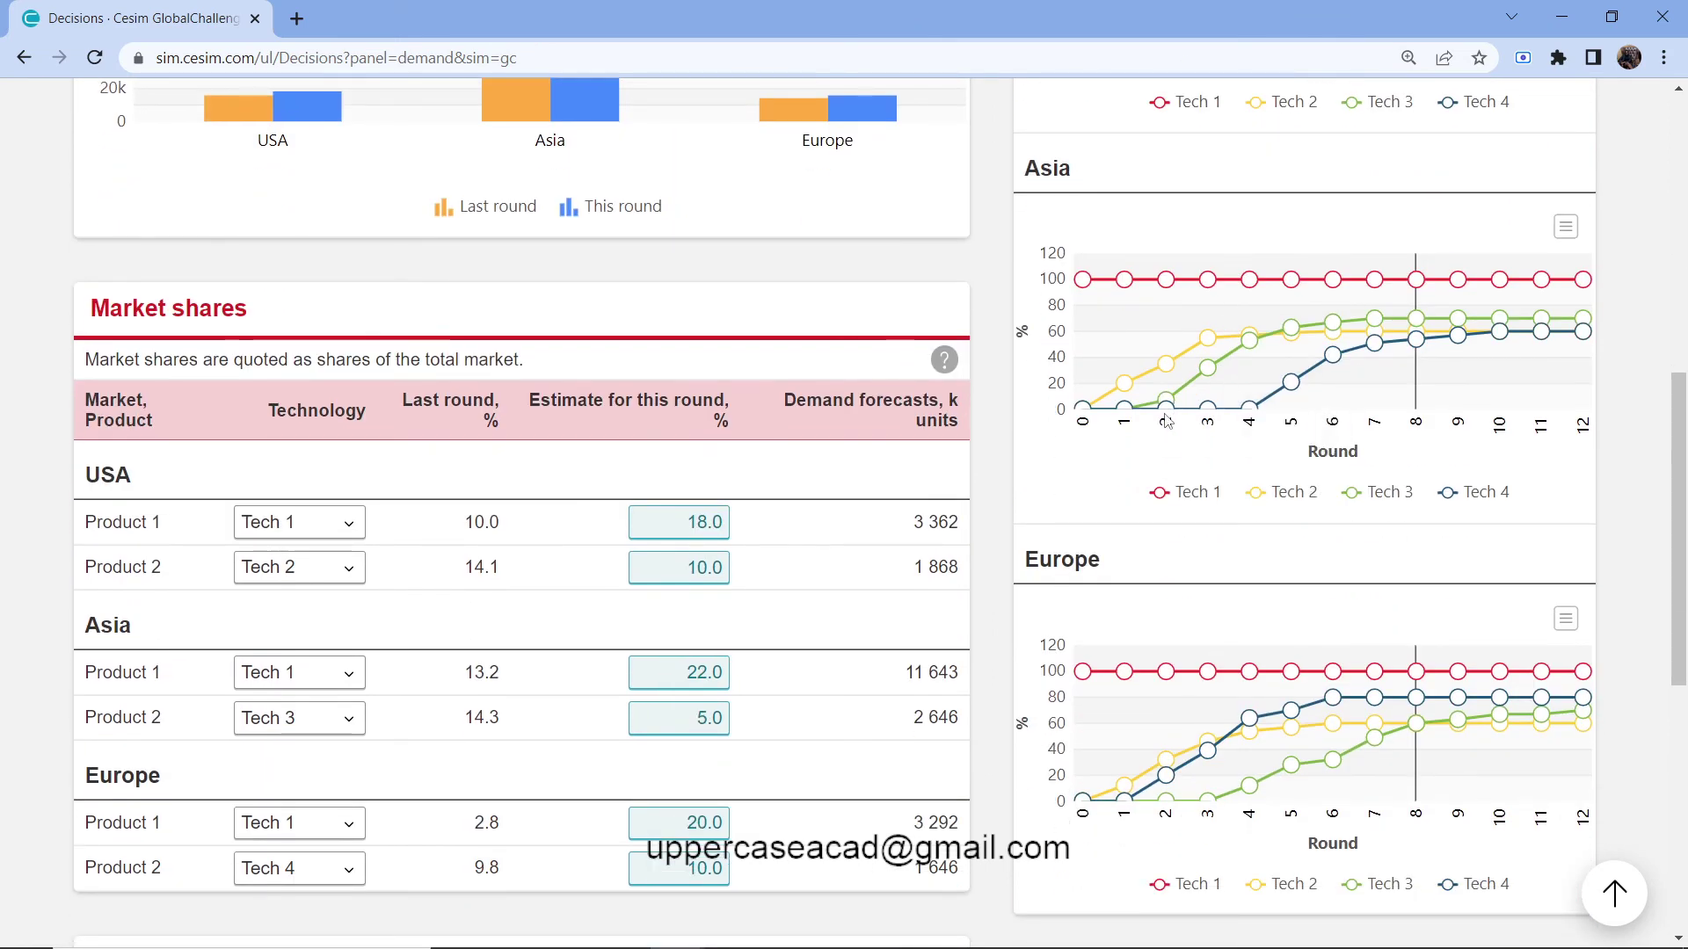
mouse_move(1258, 411)
mouse_move(1334, 356)
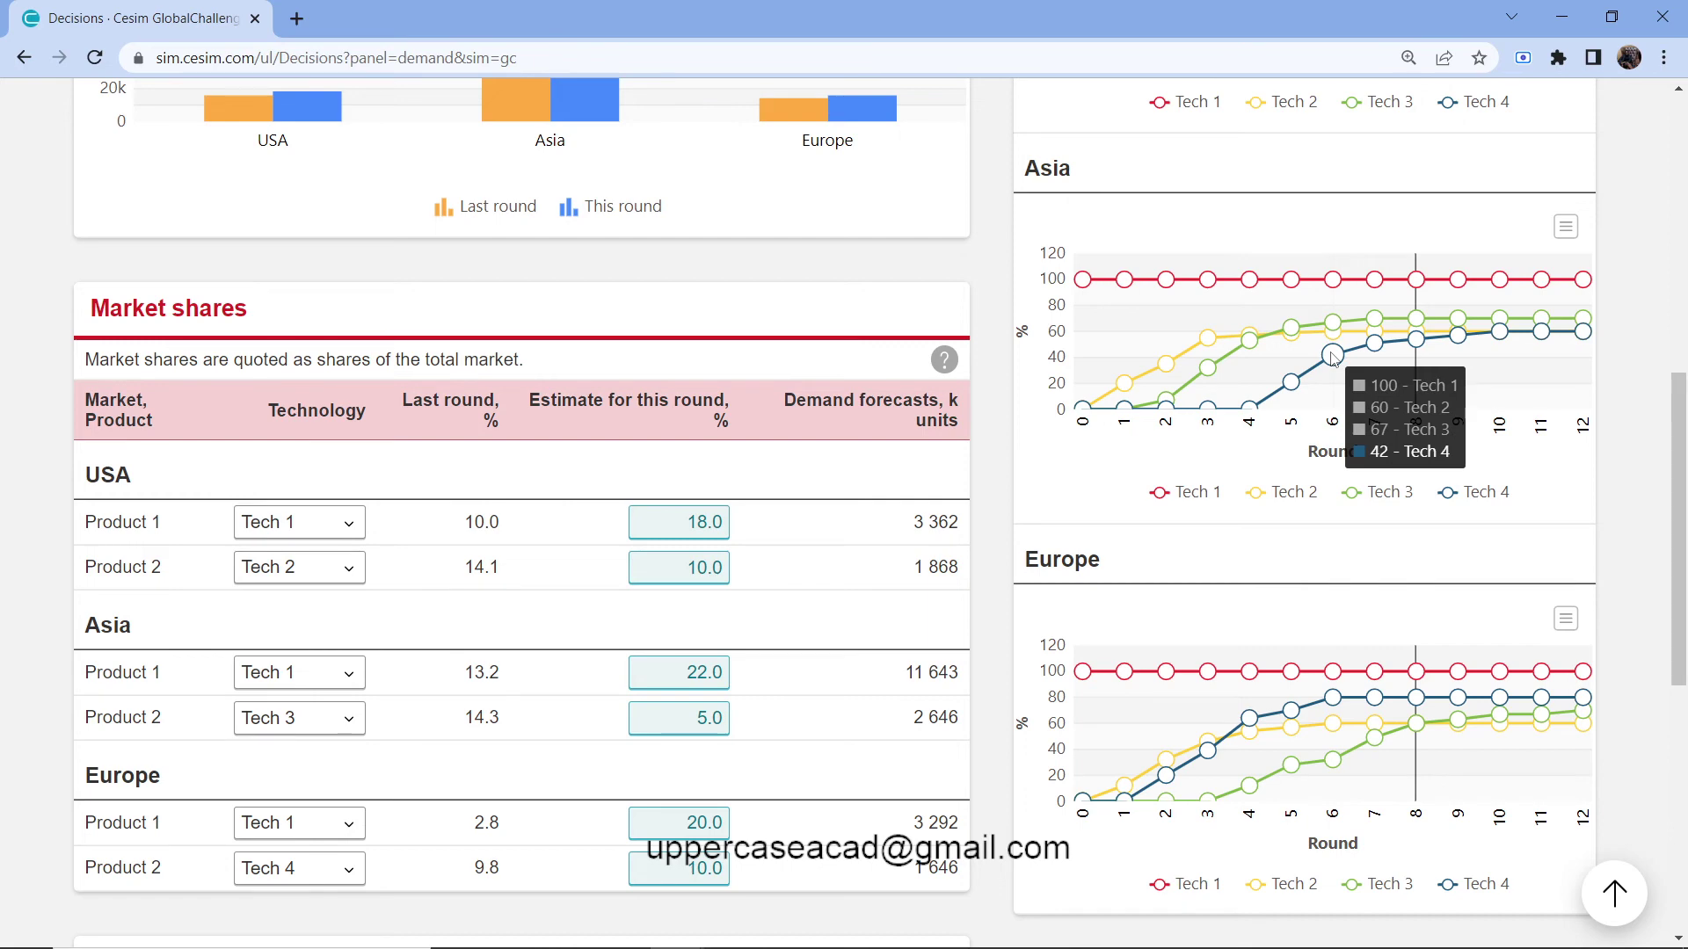
scroll(1333, 356, "down", 6)
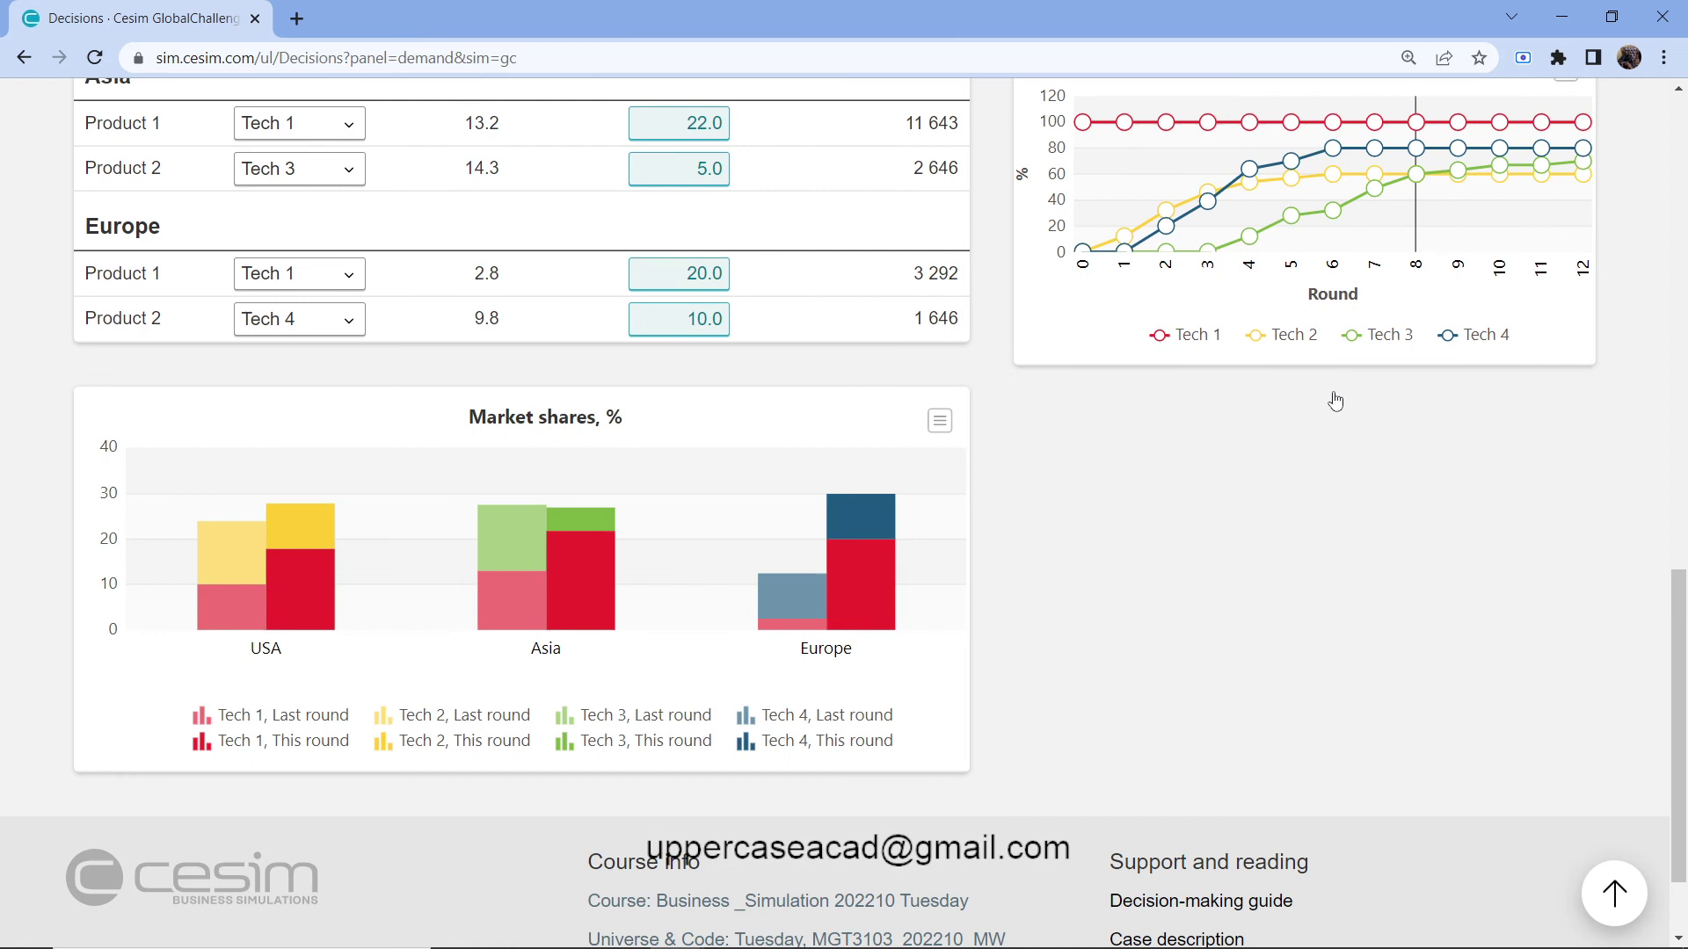
scroll(1164, 440, "down", 1)
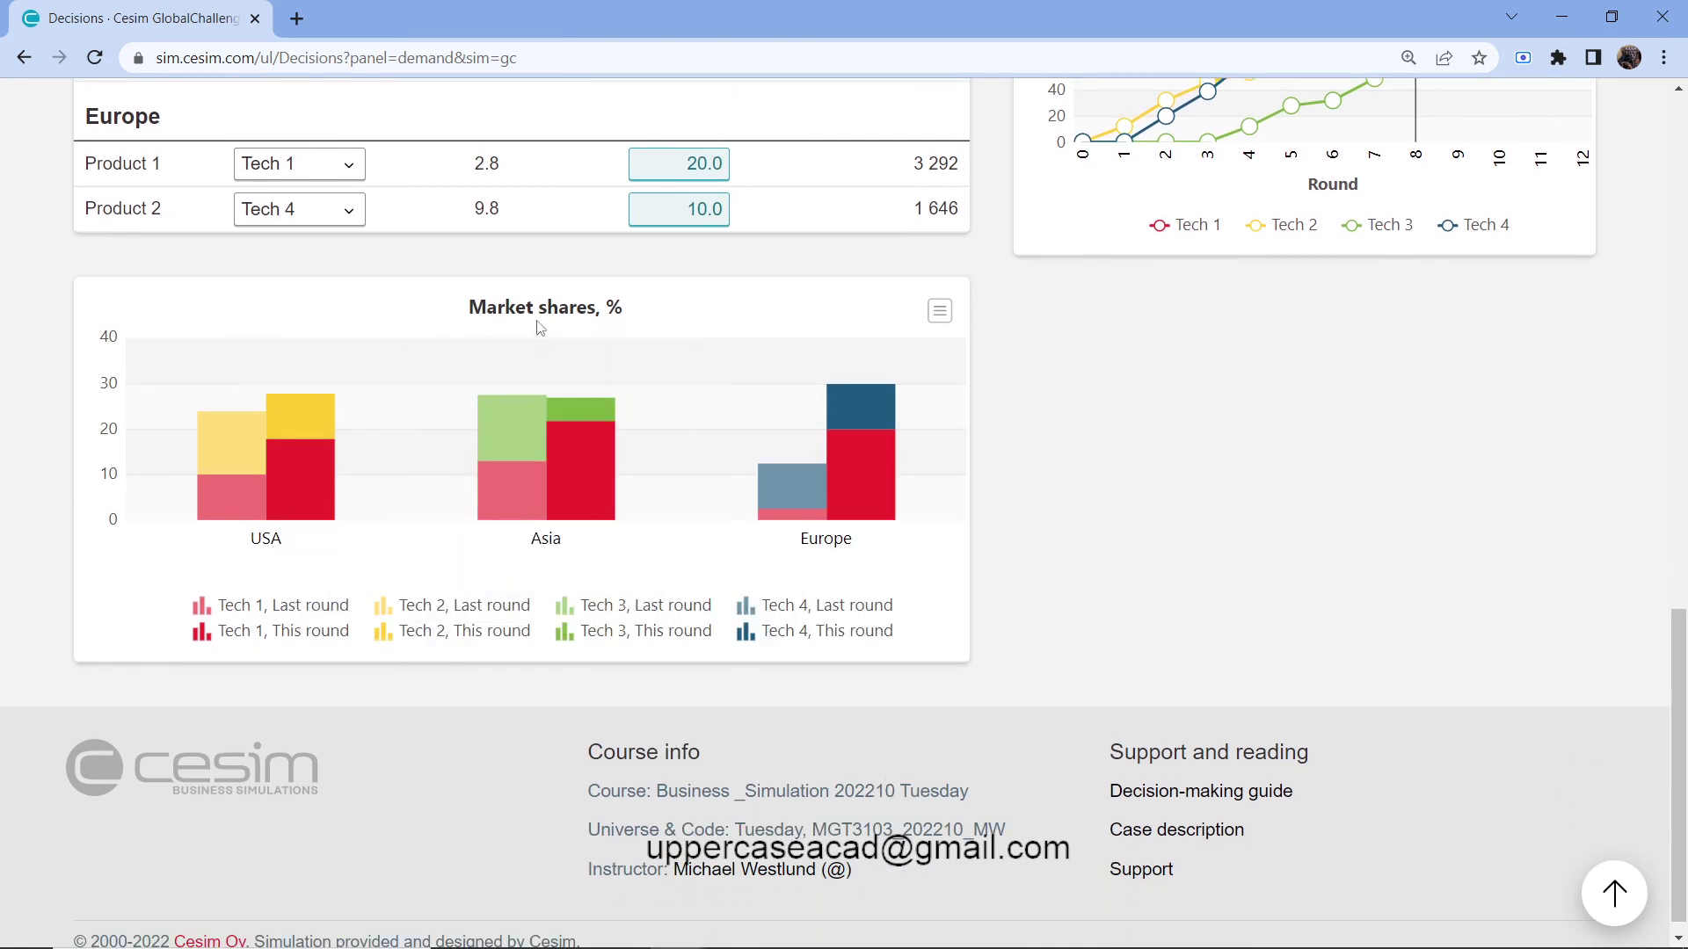
mouse_move(254, 463)
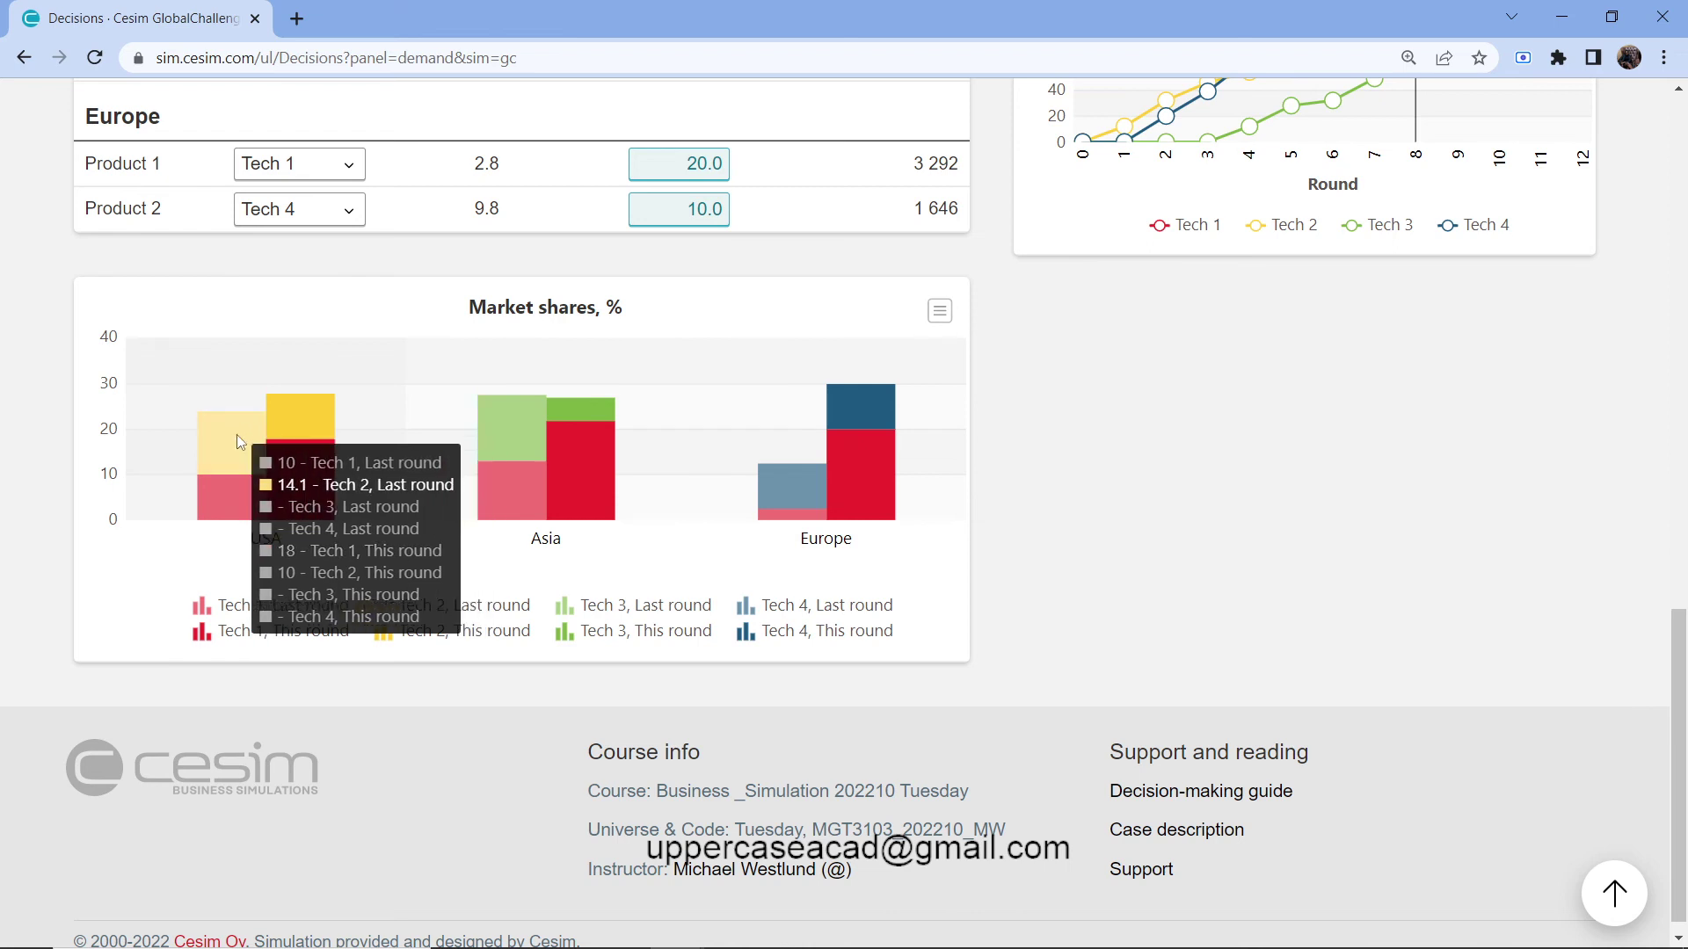